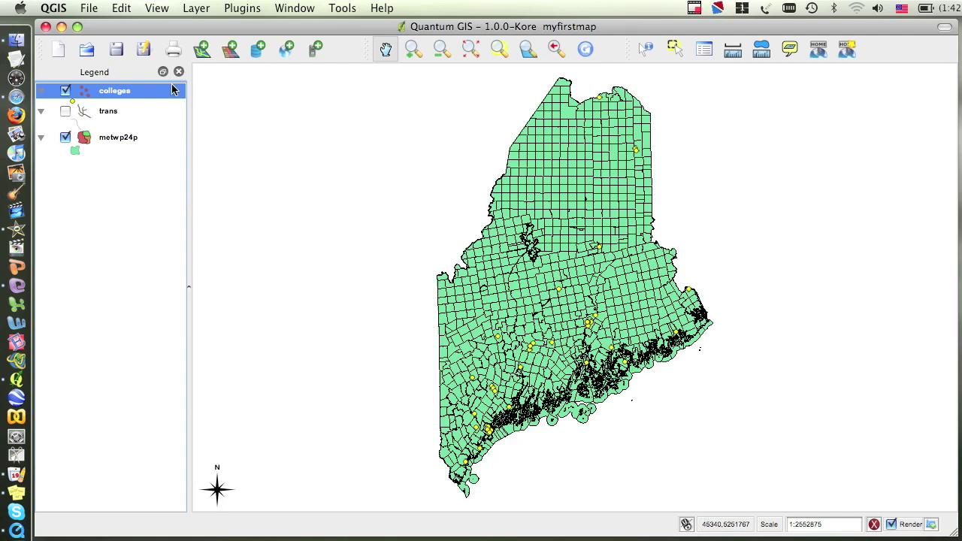
Bring up the right-click menu of the colleges layer in the Legend
{"action": "right_click", "coordinate": [121, 95]}
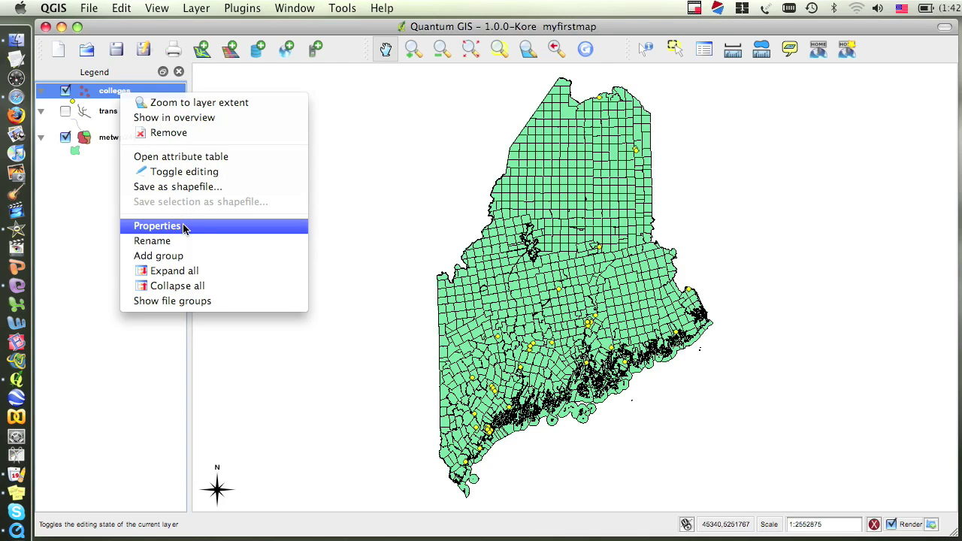
Dismiss the menu and open Layer Properties for the colleges layer
{"action": "left_click", "coordinate": [105, 94]}
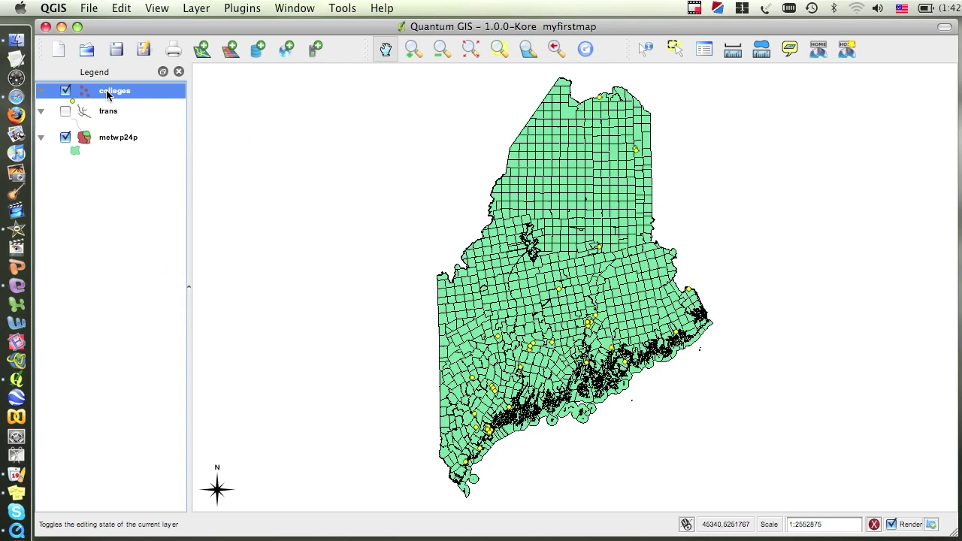
{"action": "double_click", "coordinate": [107, 94]}
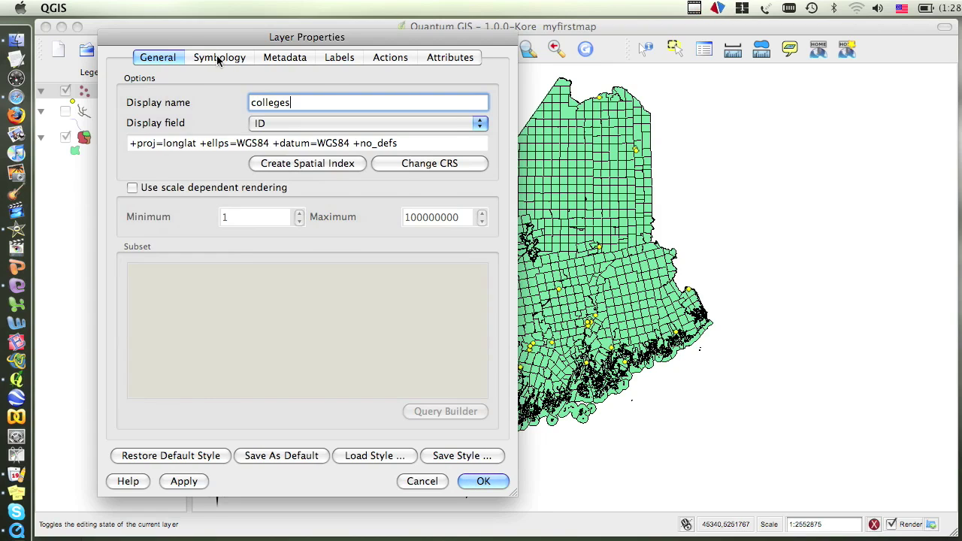
Choose the star point symbol for the colleges layer
{"action": "left_click", "coordinate": [218, 58]}
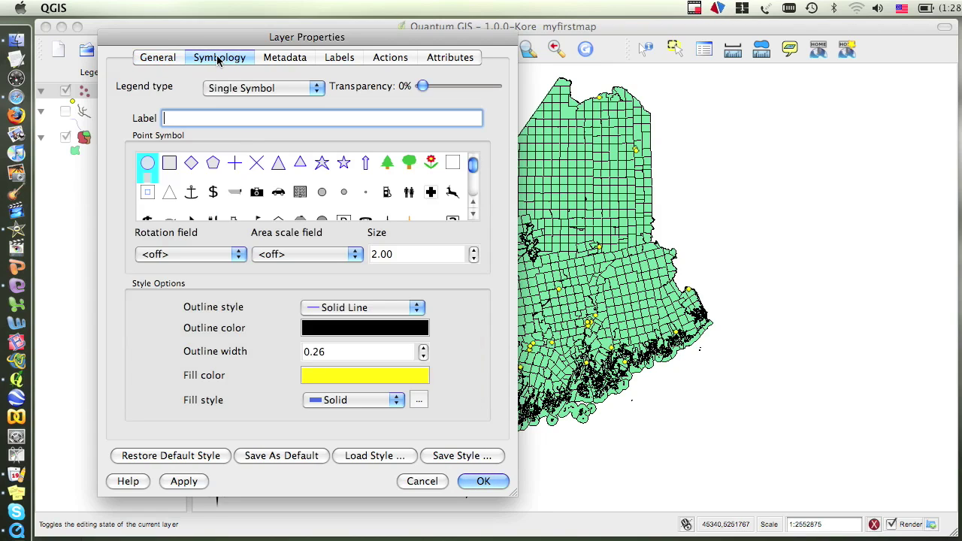
{"action": "left_click", "coordinate": [474, 215]}
{"action": "left_click", "coordinate": [473, 216]}
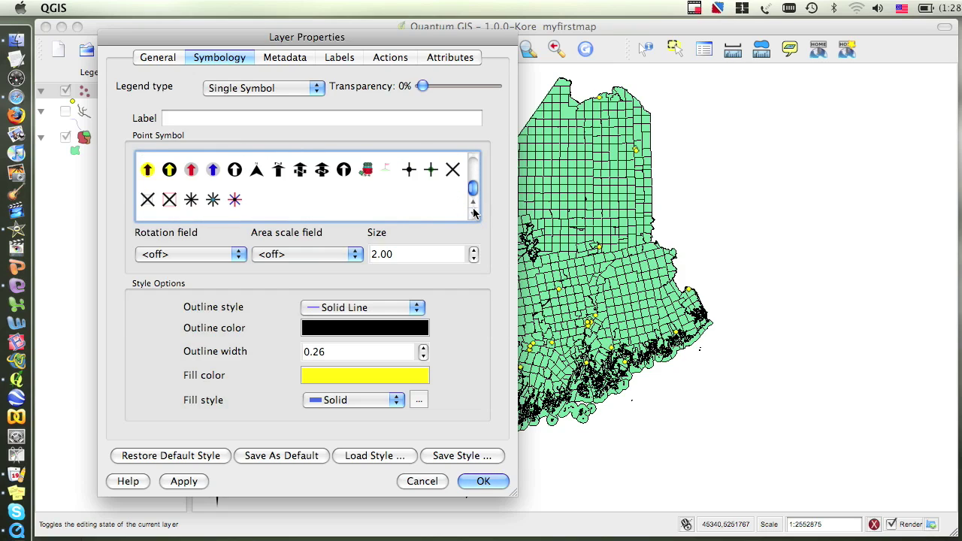
{"action": "left_click", "coordinate": [473, 203]}
{"action": "left_click", "coordinate": [474, 202]}
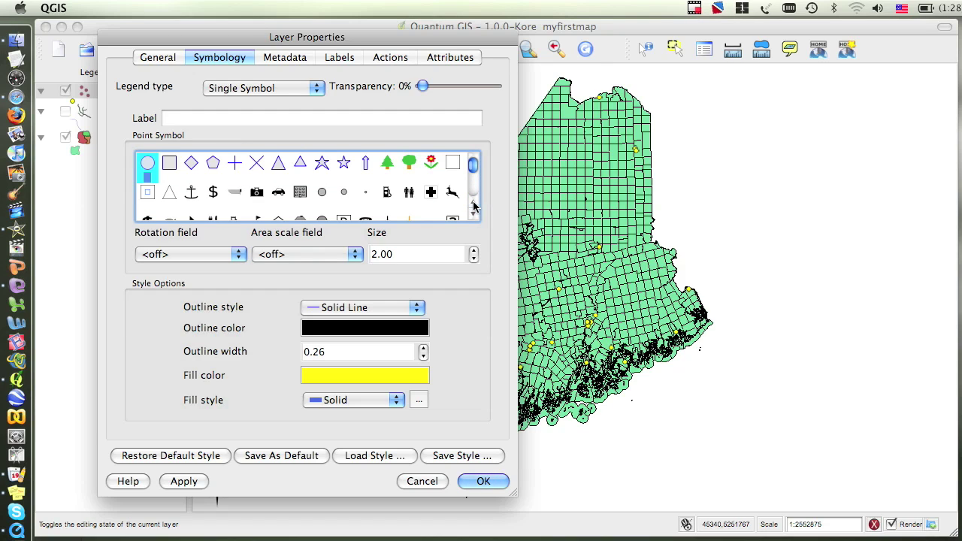
{"action": "left_click", "coordinate": [344, 164]}
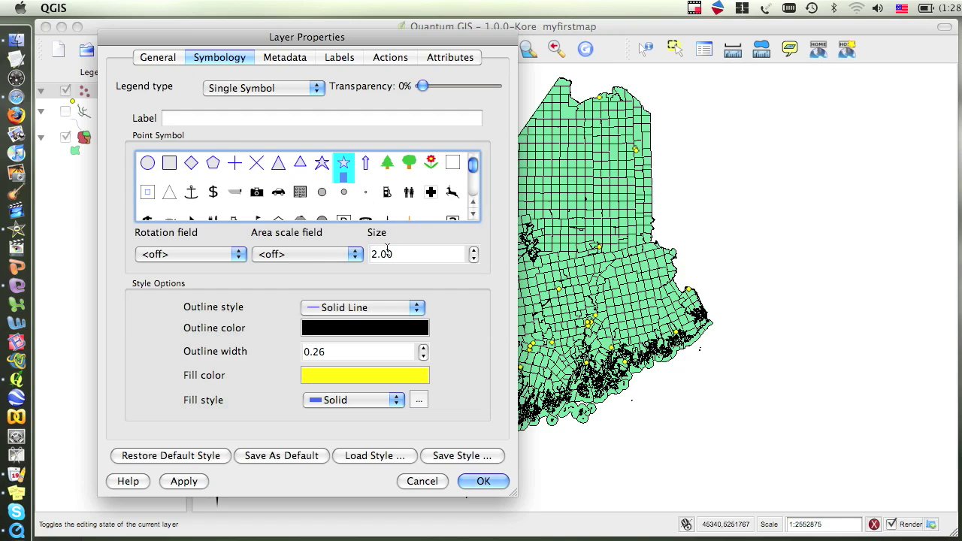
Set the star symbol size to 6 and start picking its fill colour
{"action": "left_click", "coordinate": [475, 250]}
{"action": "left_click", "coordinate": [474, 251]}
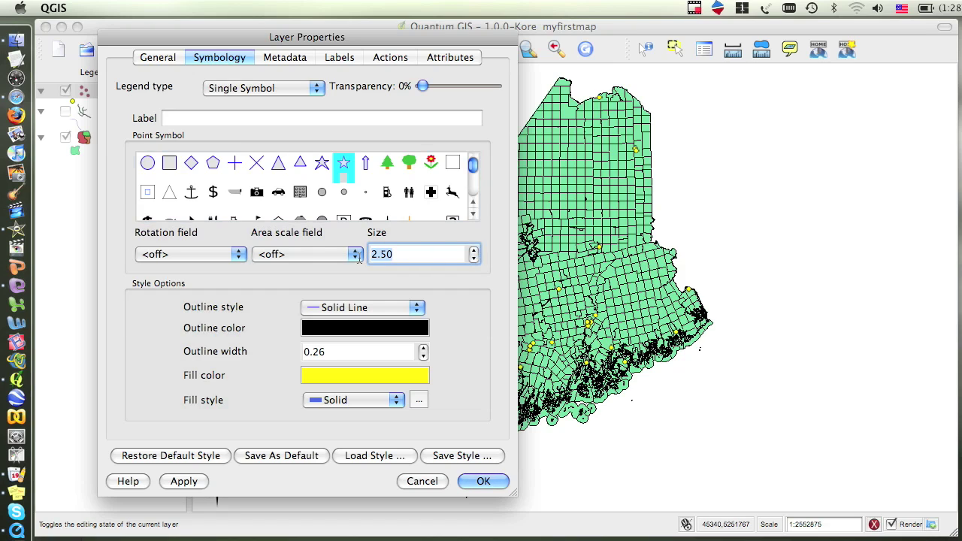
{"action": "key", "text": "BackSpace"}
{"action": "key", "text": "BackSpace"}
{"action": "key", "text": "BackSpace"}
{"action": "key", "text": "BackSpace"}
{"action": "type", "text": "6"}
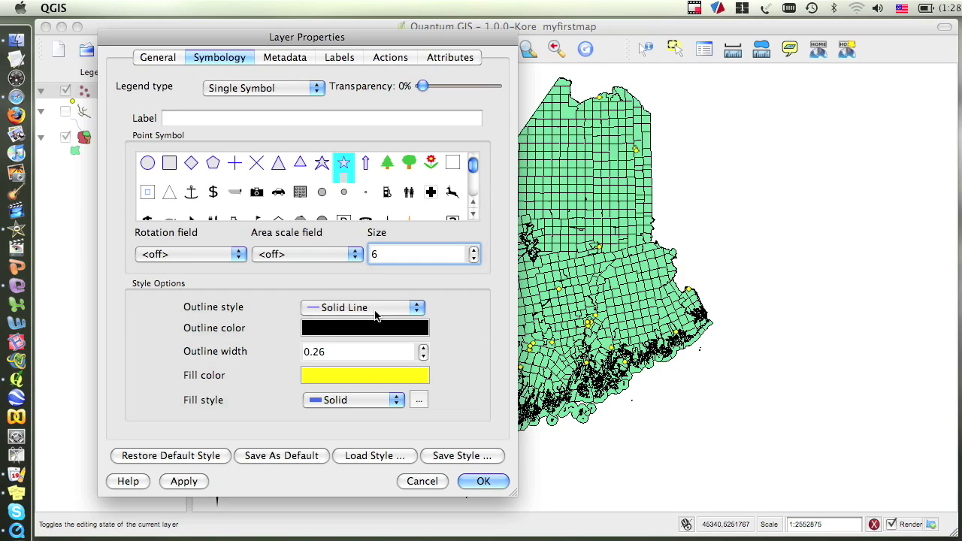
{"action": "left_click", "coordinate": [330, 375]}
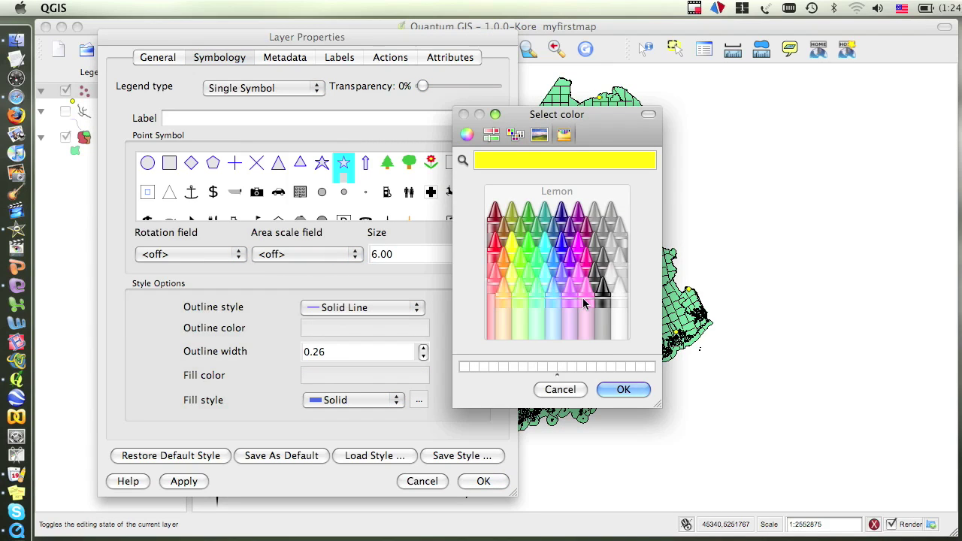
Keep the yellow fill and give the college stars a Maraschino red outline
{"action": "left_click", "coordinate": [617, 389]}
{"action": "left_click", "coordinate": [393, 333]}
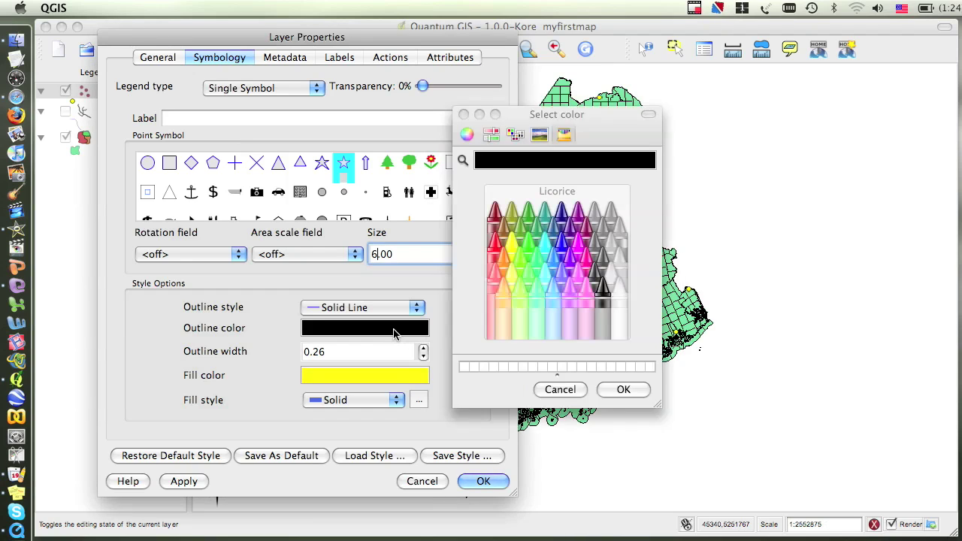
{"action": "left_click", "coordinate": [495, 253]}
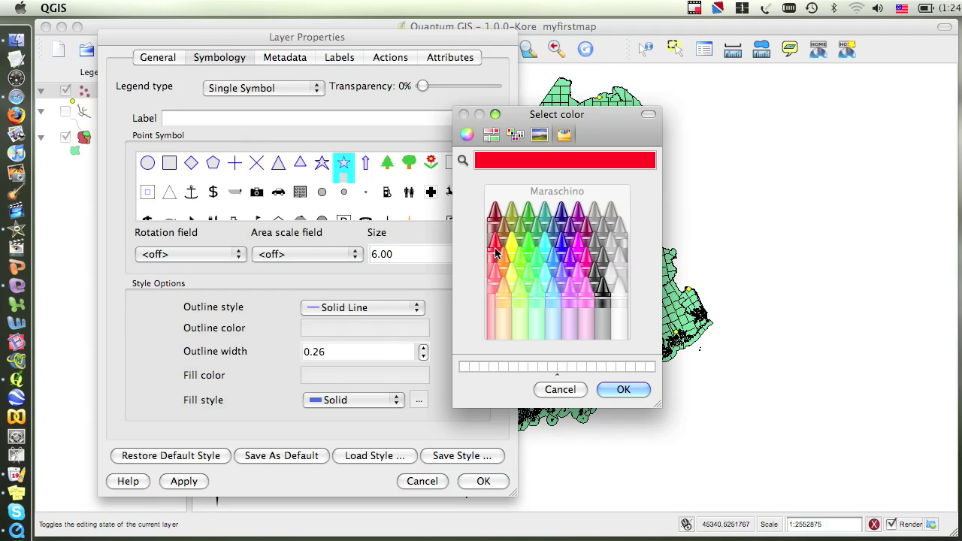
{"action": "left_click", "coordinate": [619, 390]}
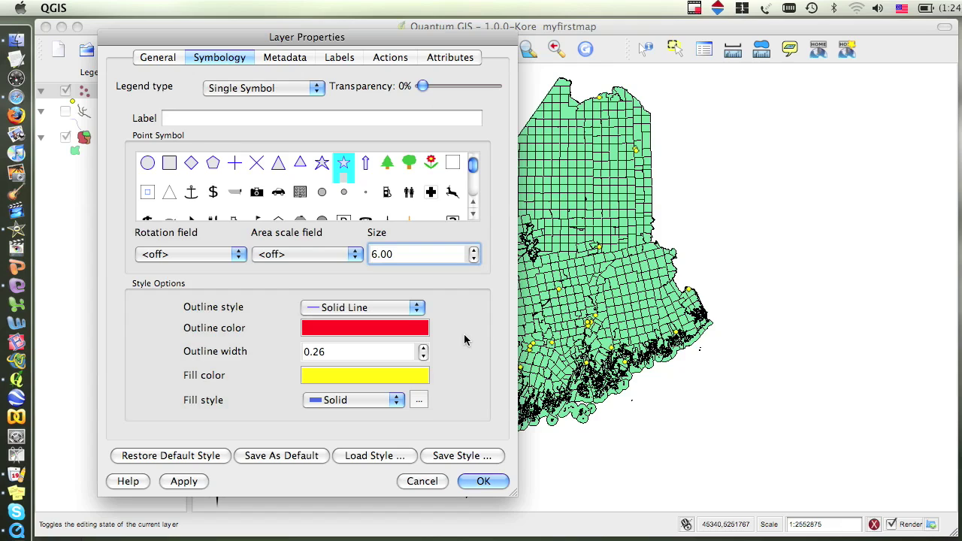
Keep solid outline and fill styles and apply the star styling
{"action": "left_click", "coordinate": [425, 314]}
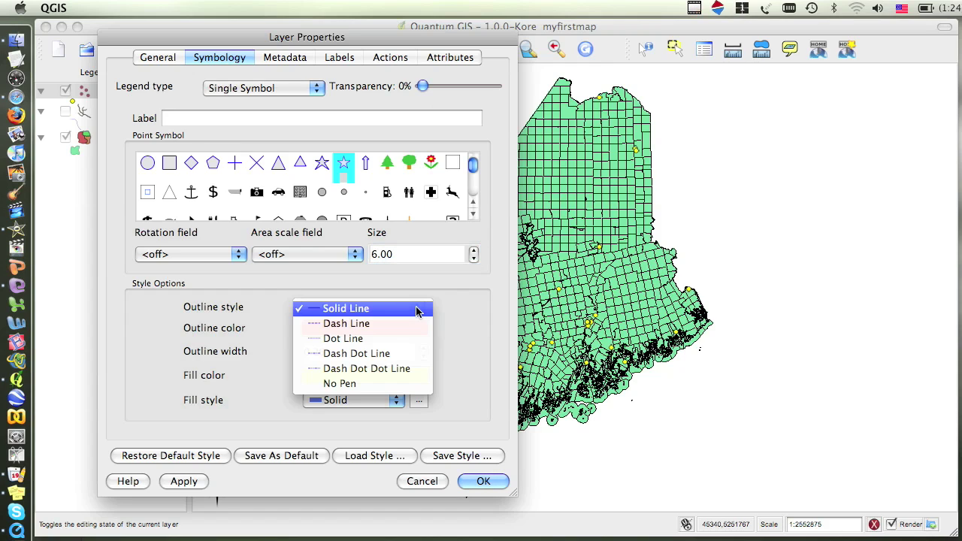
{"action": "left_click", "coordinate": [453, 314]}
{"action": "left_click", "coordinate": [357, 400]}
{"action": "left_click", "coordinate": [345, 401]}
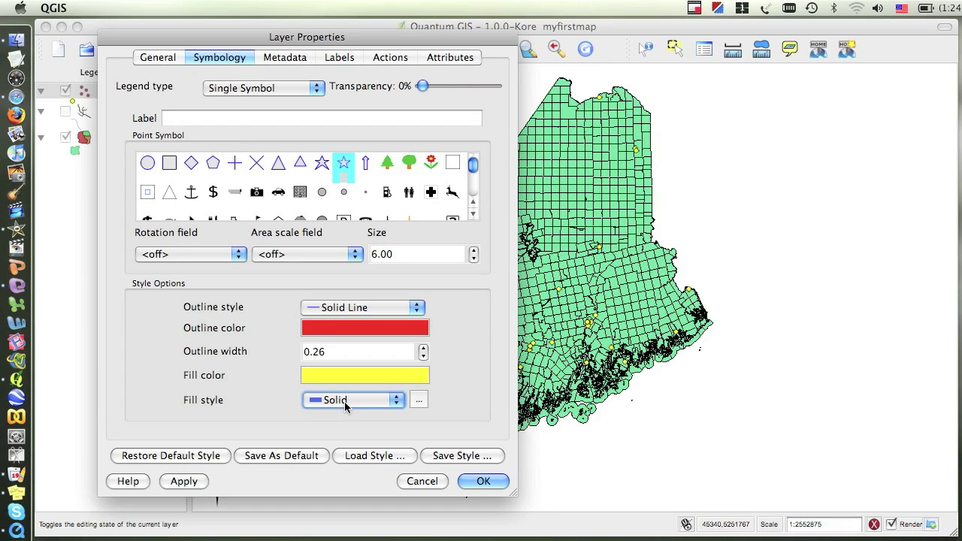
{"action": "left_click", "coordinate": [484, 481]}
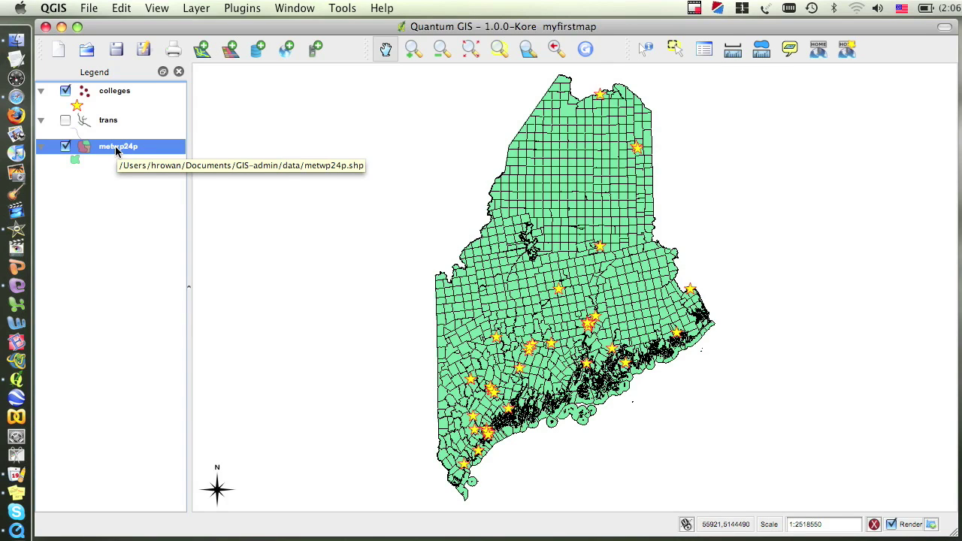
{"action": "right_click", "coordinate": [117, 151]}
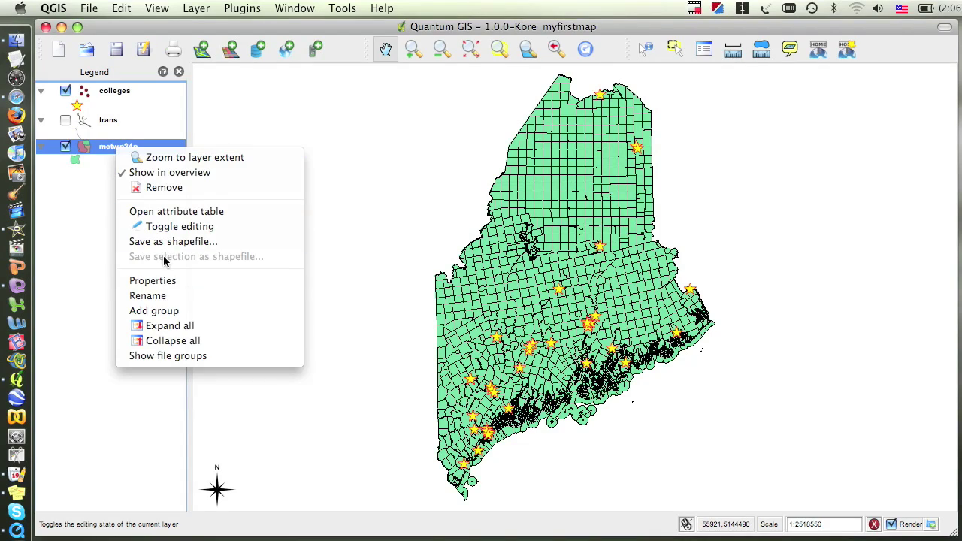
Open the metwp24p layer's properties on its Symbology settings
{"action": "left_click", "coordinate": [166, 283]}
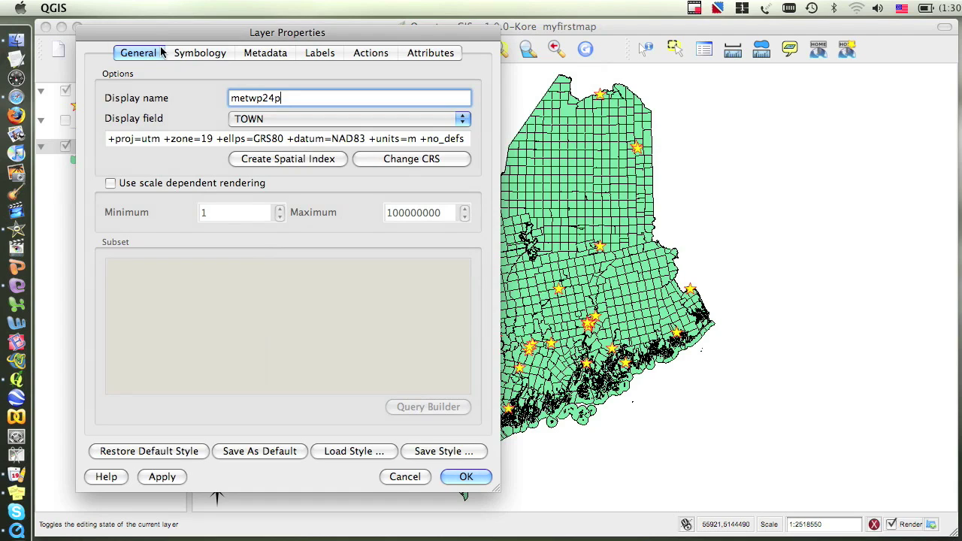
{"action": "left_click", "coordinate": [184, 54]}
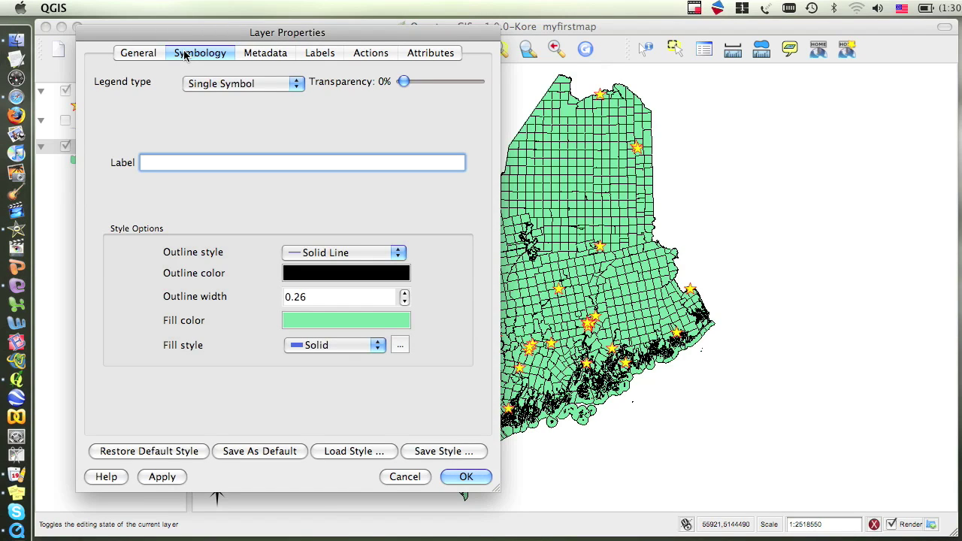
Fill the town polygons with Moss green
{"action": "left_click", "coordinate": [301, 324]}
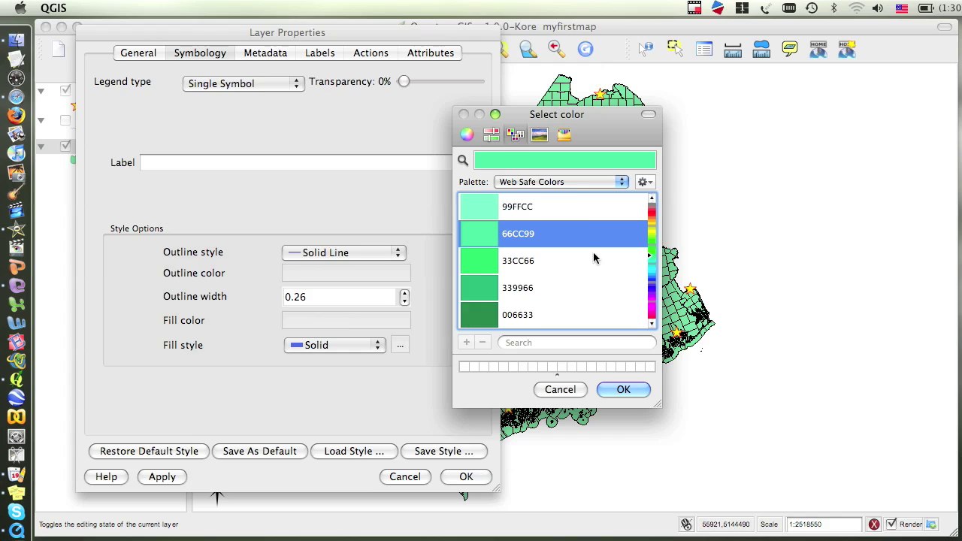
{"action": "left_click", "coordinate": [564, 134]}
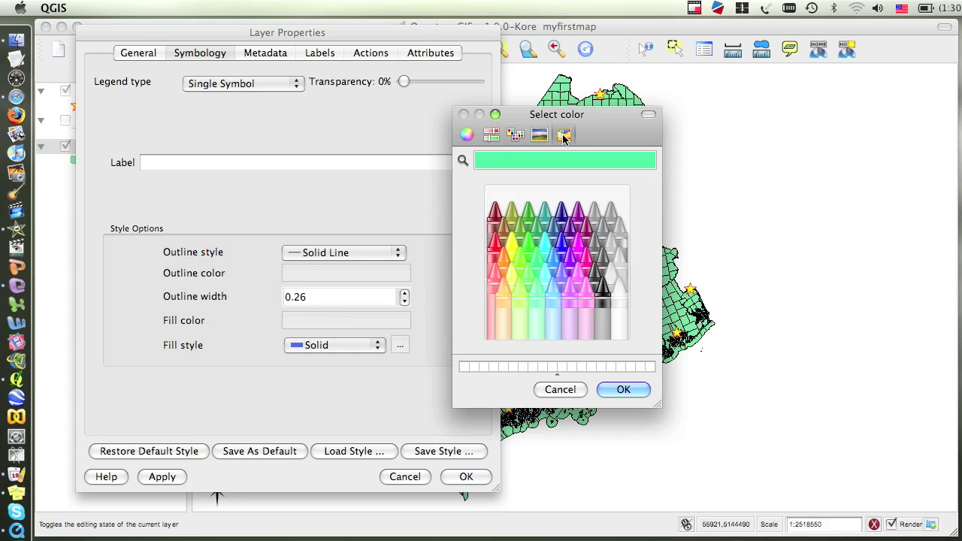
{"action": "left_click", "coordinate": [533, 235]}
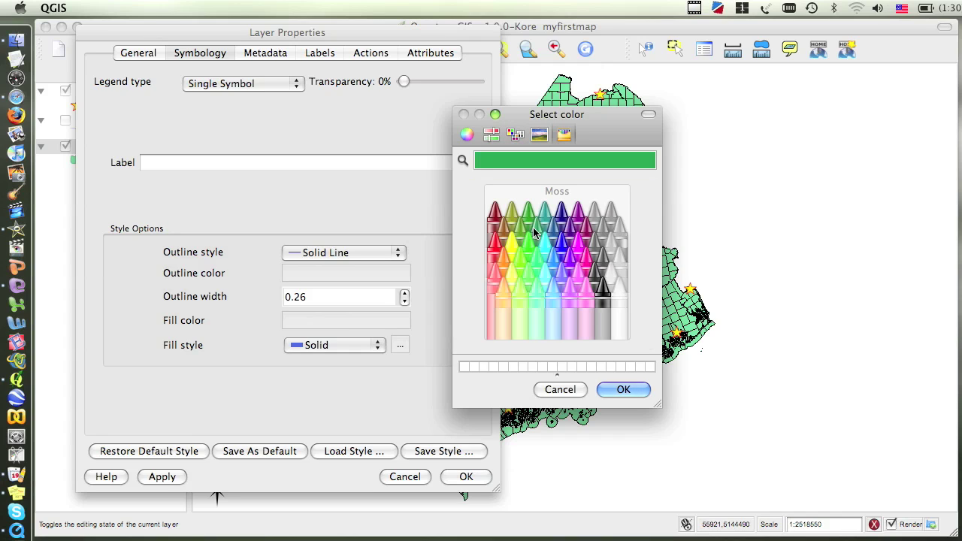
{"action": "left_click", "coordinate": [607, 388]}
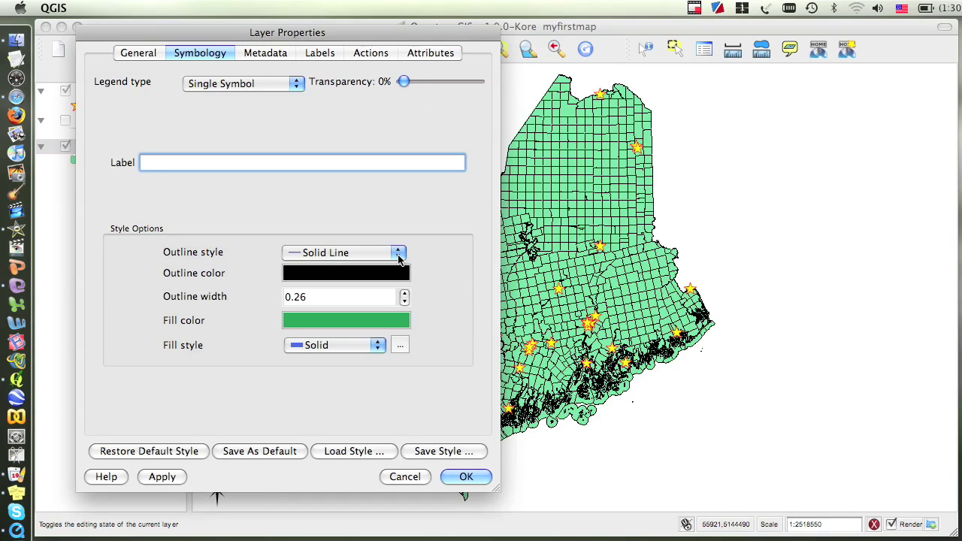
Set the town outline style to No Pen and apply it
{"action": "left_click", "coordinate": [398, 257]}
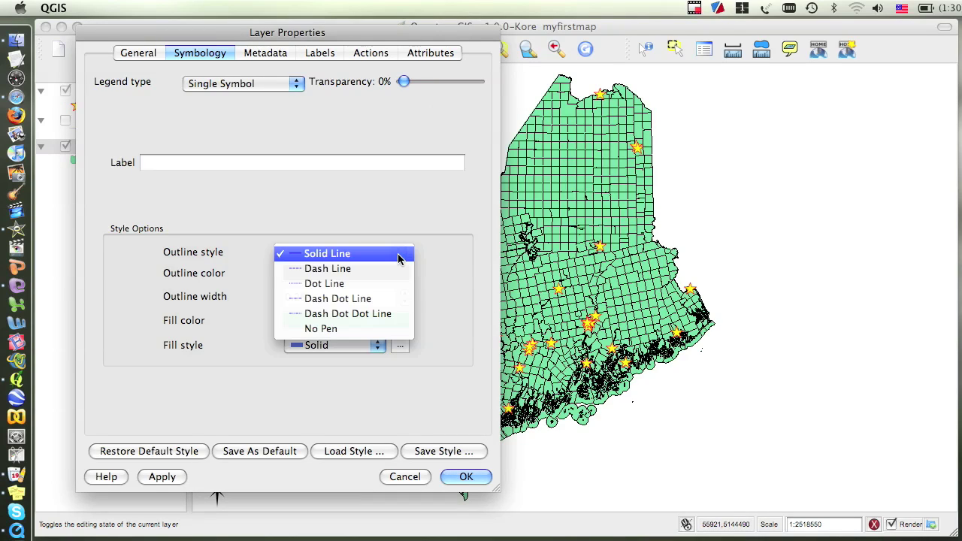
{"action": "left_click", "coordinate": [382, 331]}
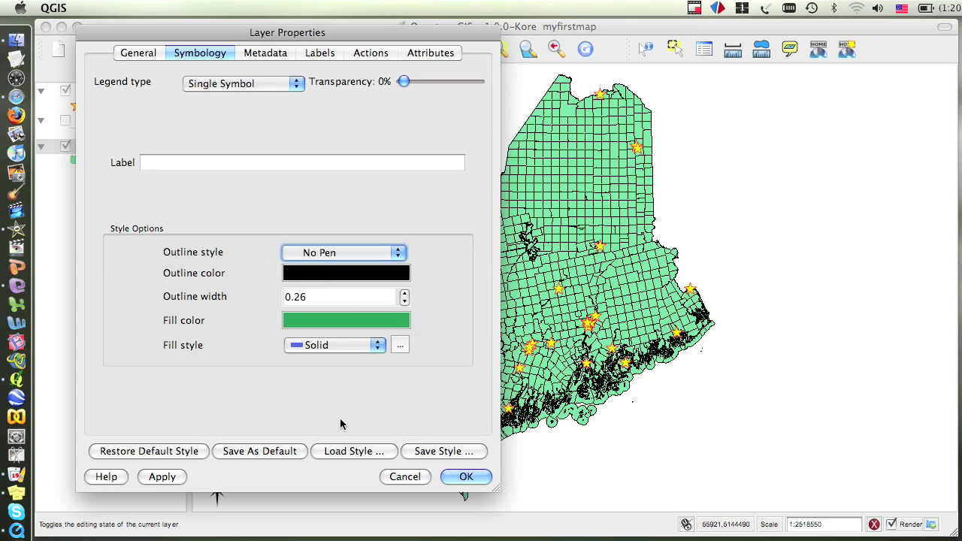
{"action": "left_click", "coordinate": [173, 478]}
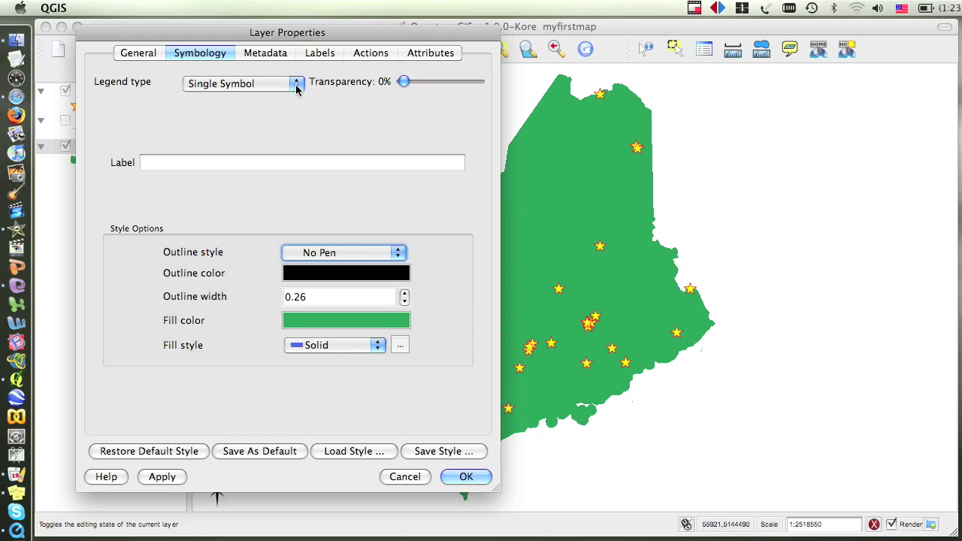
{"action": "left_click", "coordinate": [296, 85]}
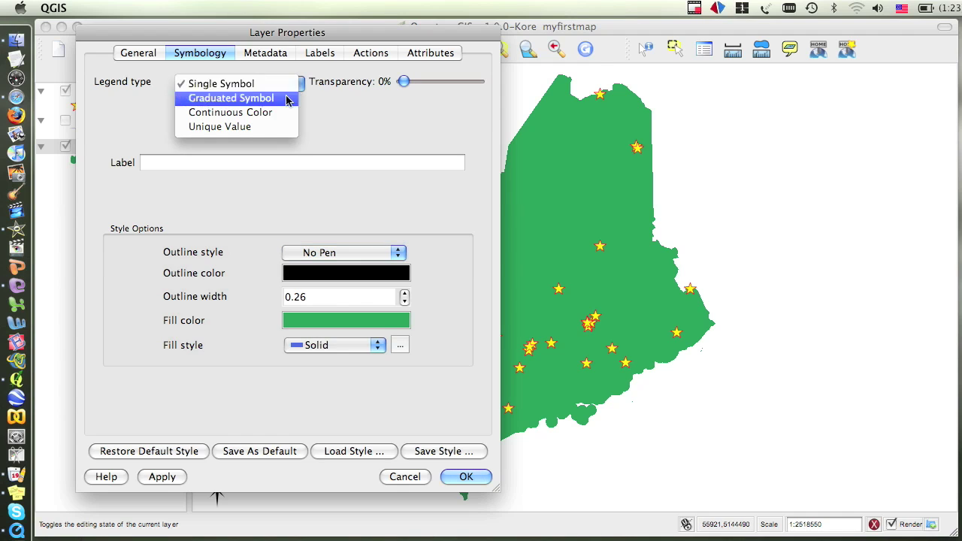
Change the metwp24p legend type to Unique Value, with TOWN as the classification field
{"action": "left_click", "coordinate": [255, 128]}
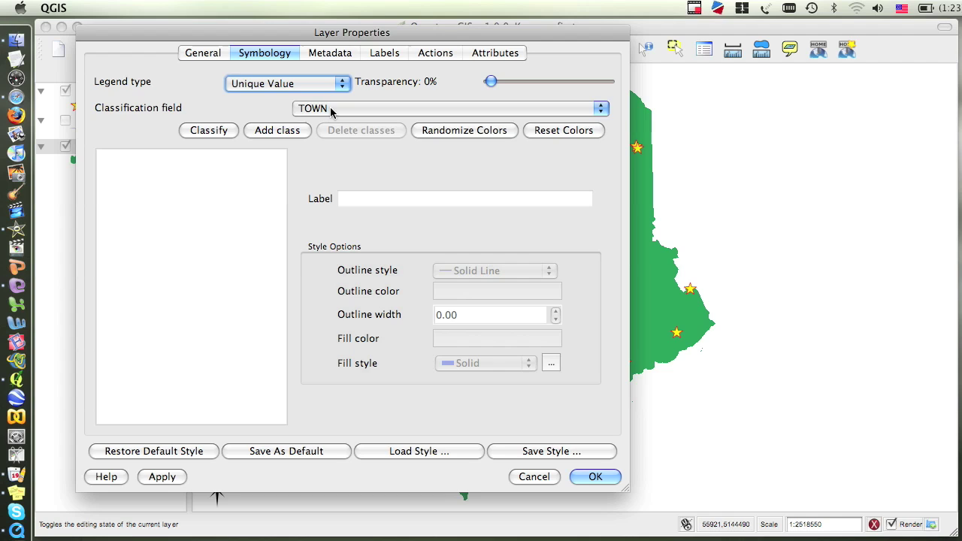
{"action": "left_click", "coordinate": [602, 110]}
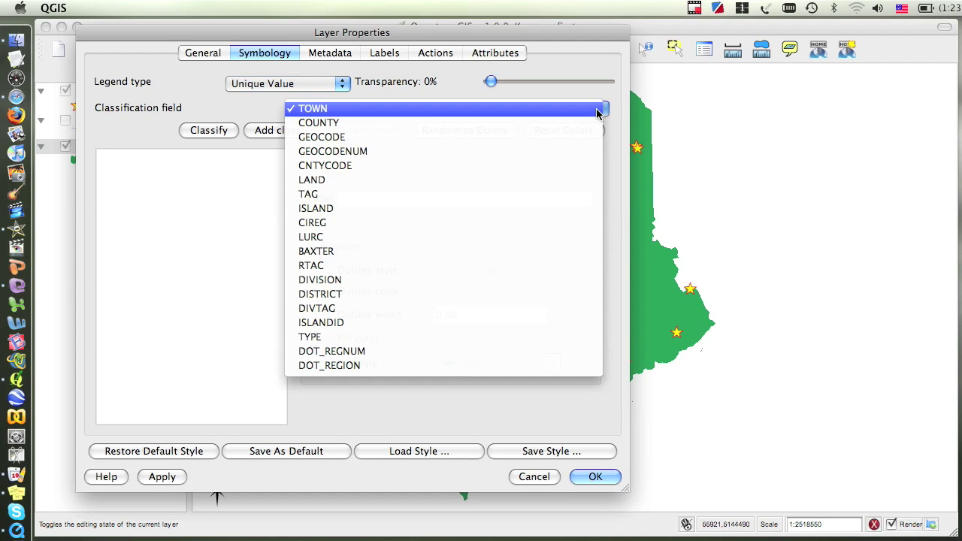
Classify towns by LAND and give class n a 99CCFF fill with no outline
{"action": "left_click", "coordinate": [331, 185]}
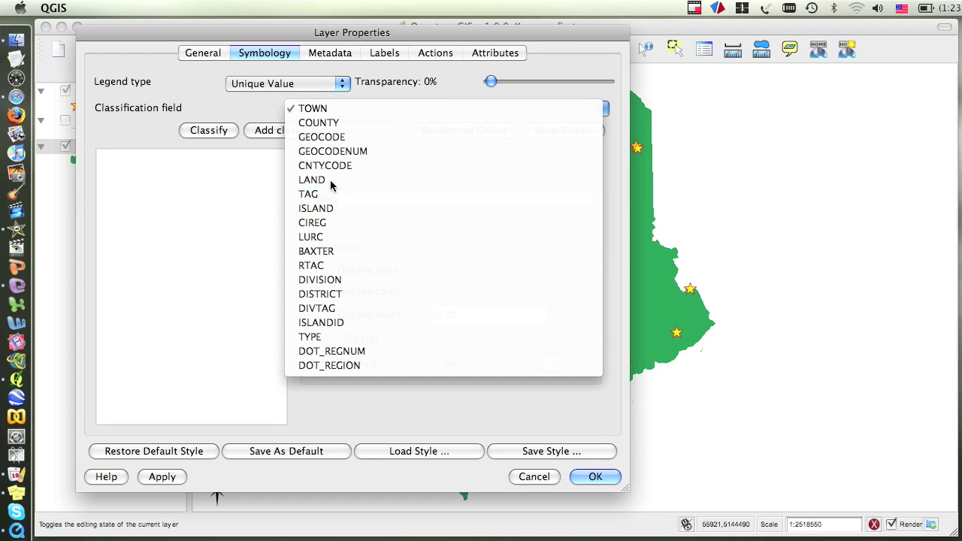
{"action": "left_click", "coordinate": [224, 131]}
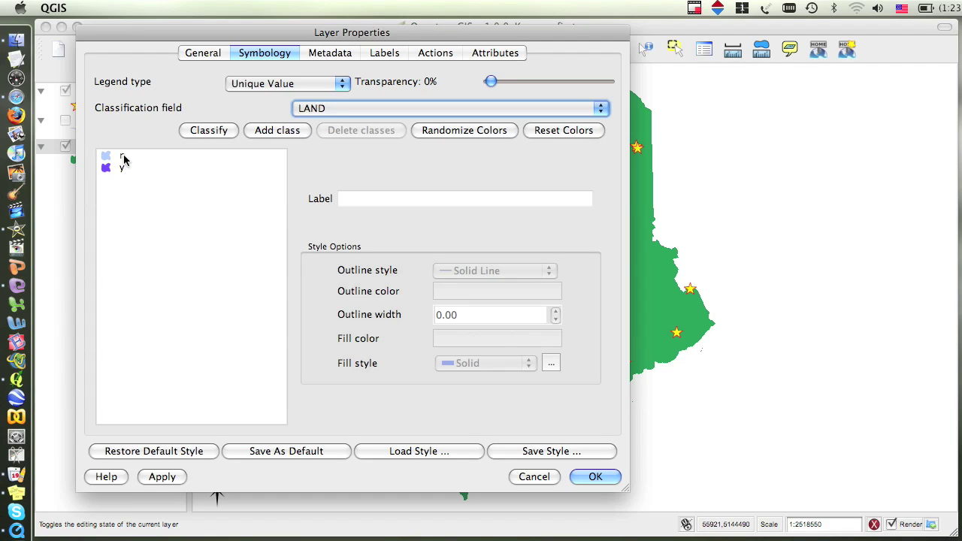
{"action": "left_click", "coordinate": [122, 157]}
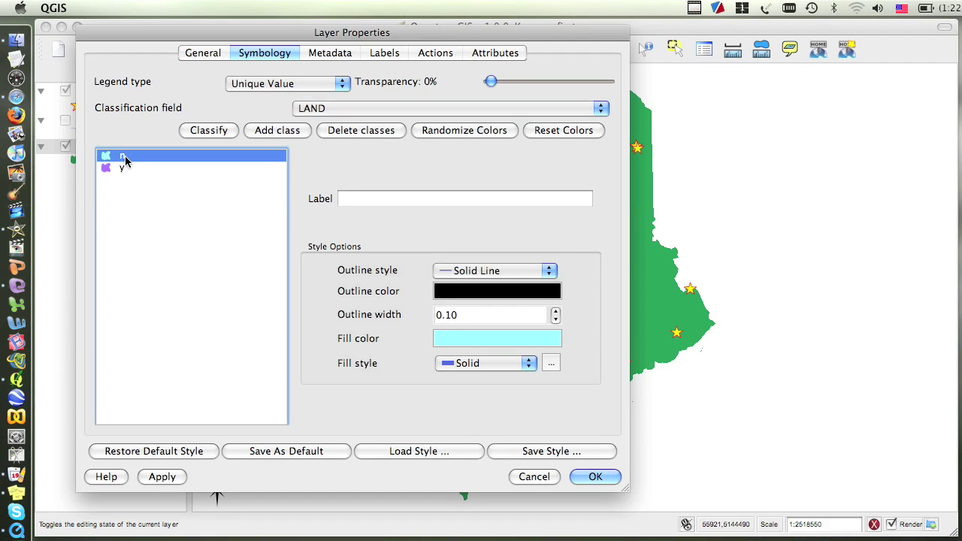
{"action": "left_click", "coordinate": [458, 340]}
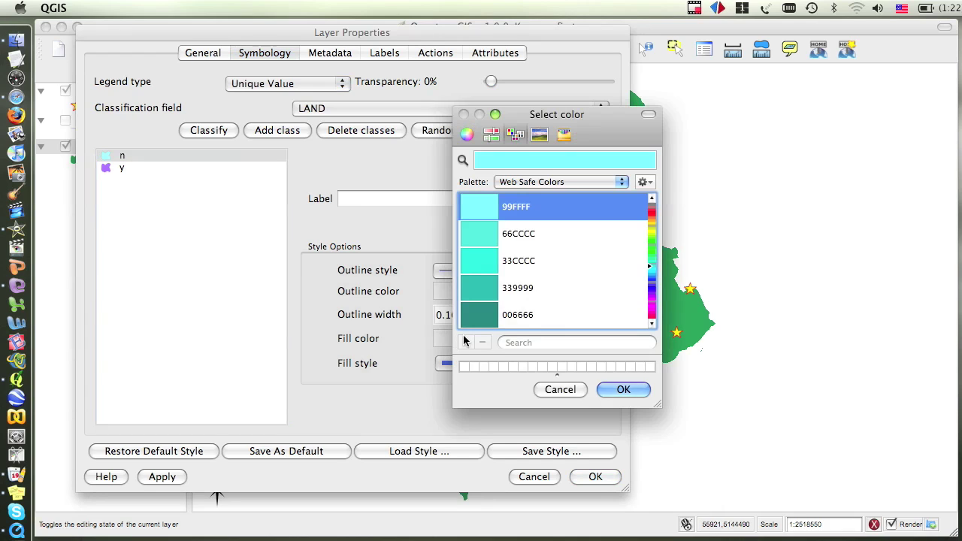
{"action": "left_click", "coordinate": [652, 325]}
{"action": "scroll", "coordinate": [653, 325], "scroll_direction": "down", "scroll_amount": 5}
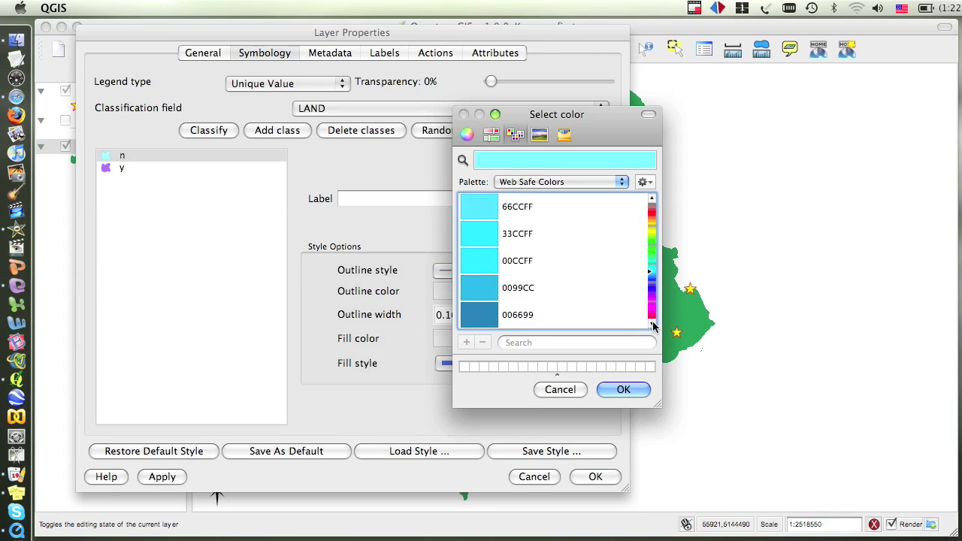
{"action": "left_click", "coordinate": [519, 208]}
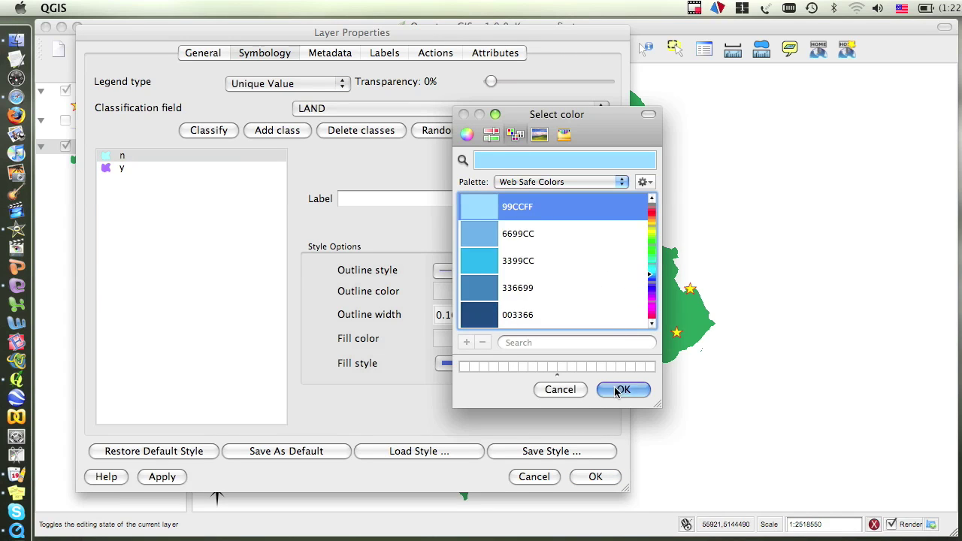
{"action": "left_click", "coordinate": [623, 389]}
{"action": "left_click", "coordinate": [550, 271]}
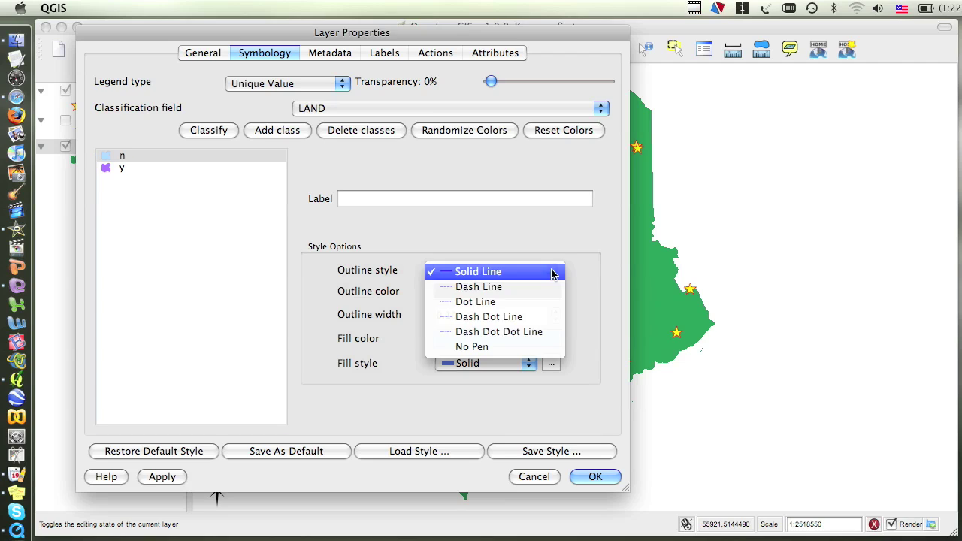
{"action": "left_click", "coordinate": [535, 346]}
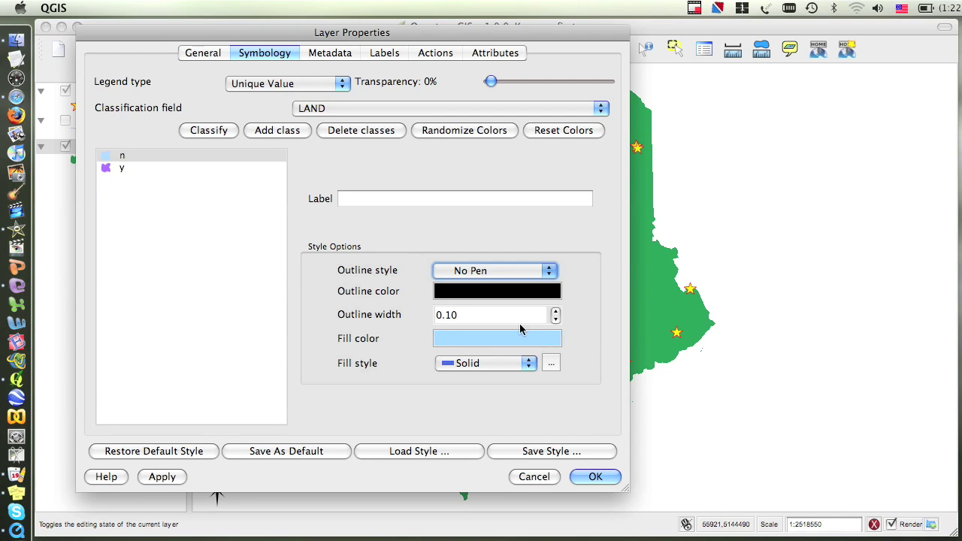
Give class y a 99FF99 fill and 33CC00 outline, then apply
{"action": "left_click", "coordinate": [119, 168]}
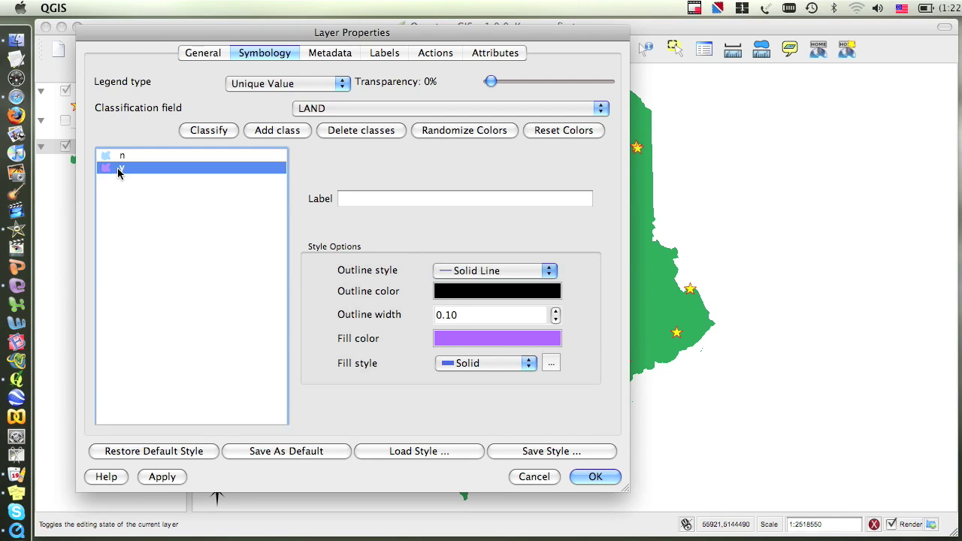
{"action": "left_click", "coordinate": [457, 342]}
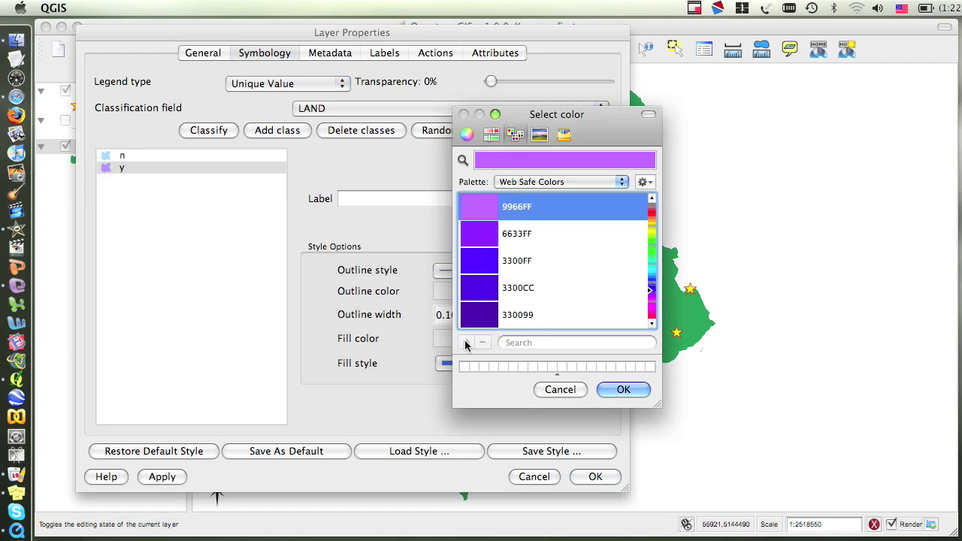
{"action": "left_click", "coordinate": [649, 247]}
{"action": "left_click", "coordinate": [527, 207]}
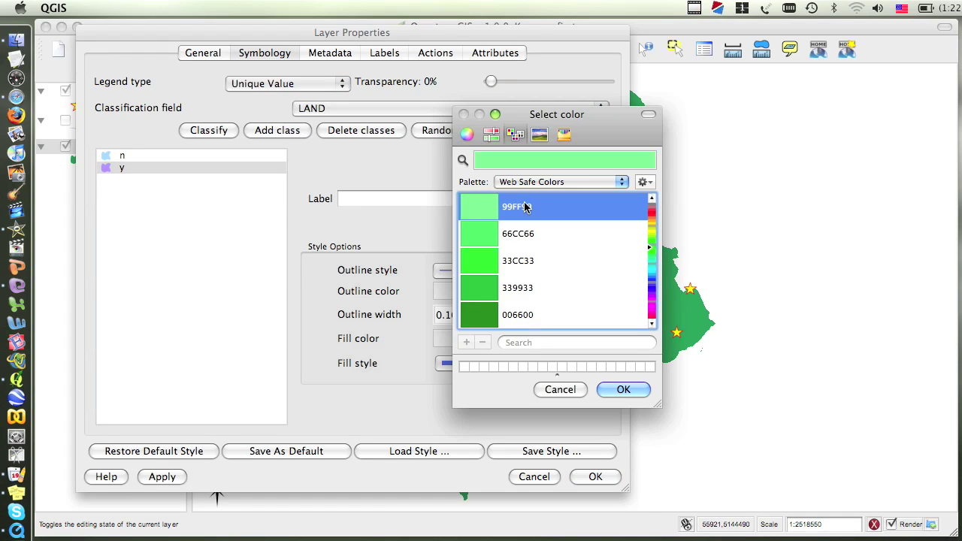
{"action": "left_click", "coordinate": [621, 390]}
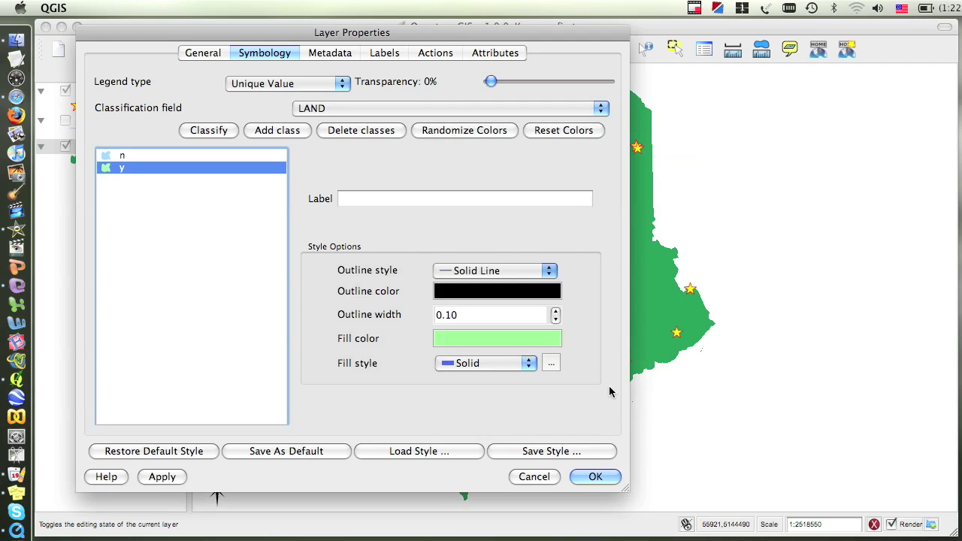
{"action": "left_click", "coordinate": [489, 290]}
{"action": "left_click", "coordinate": [649, 242]}
{"action": "left_click", "coordinate": [517, 290]}
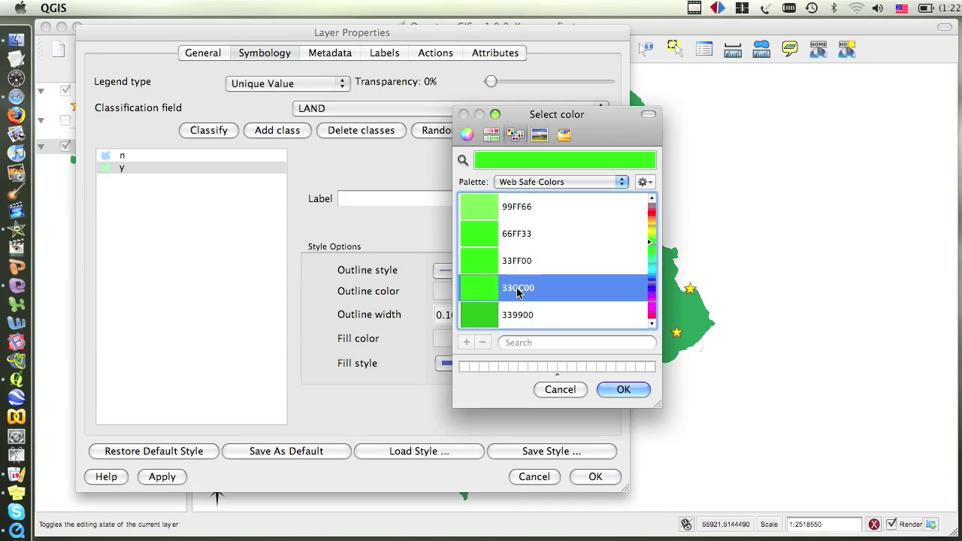
{"action": "left_click", "coordinate": [624, 390]}
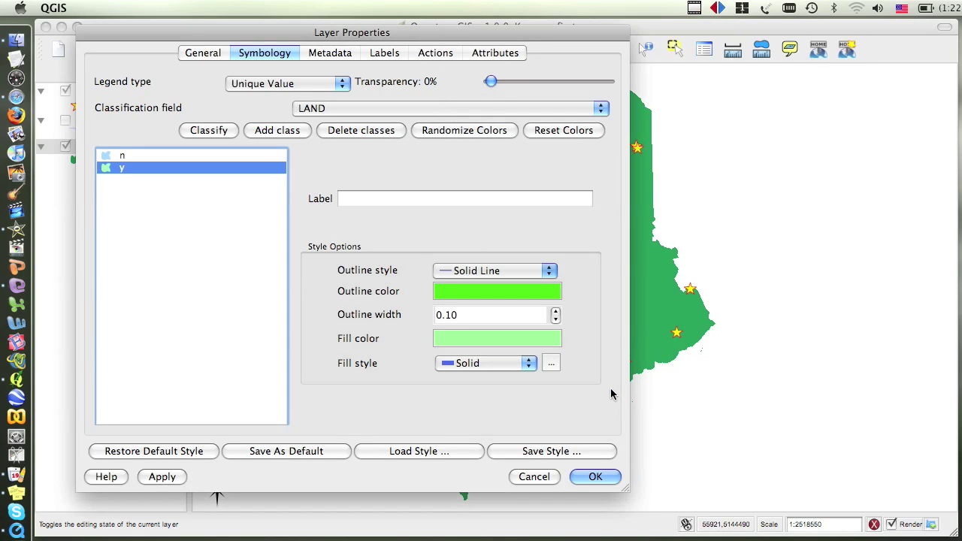
{"action": "left_click", "coordinate": [590, 478]}
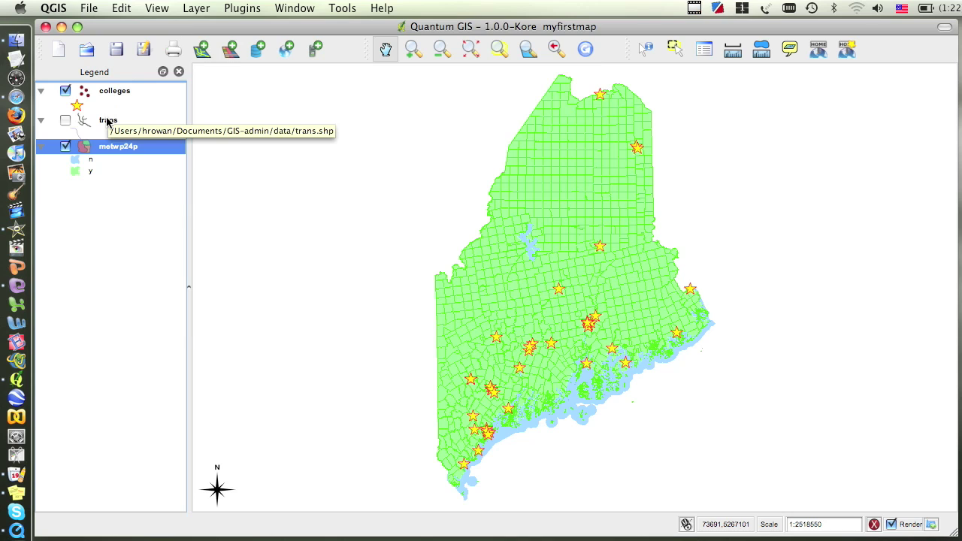
Switch on the trans roads layer in the Legend
{"action": "left_click", "coordinate": [66, 120]}
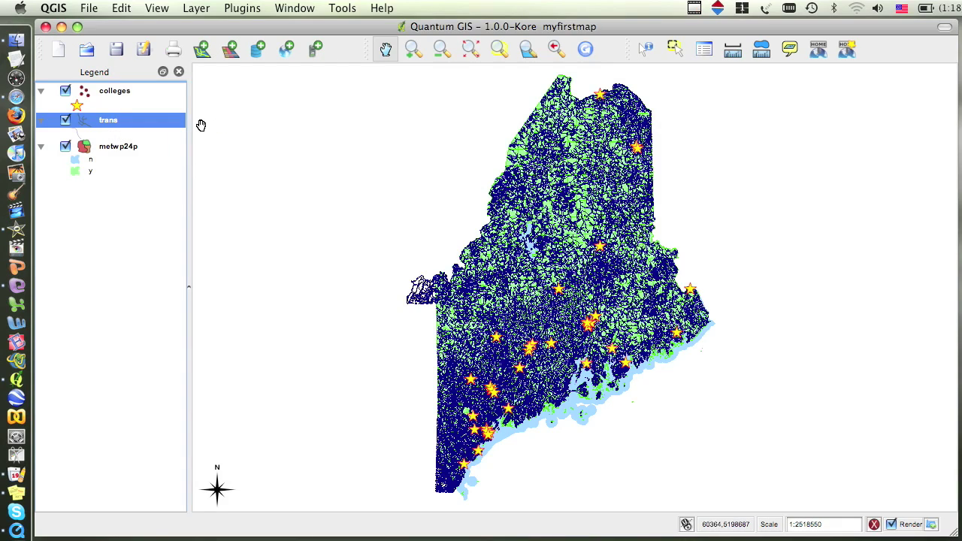
Style the trans layer as Unique Value on the CLASS field, giving classes 0–6
{"action": "double_click", "coordinate": [119, 122]}
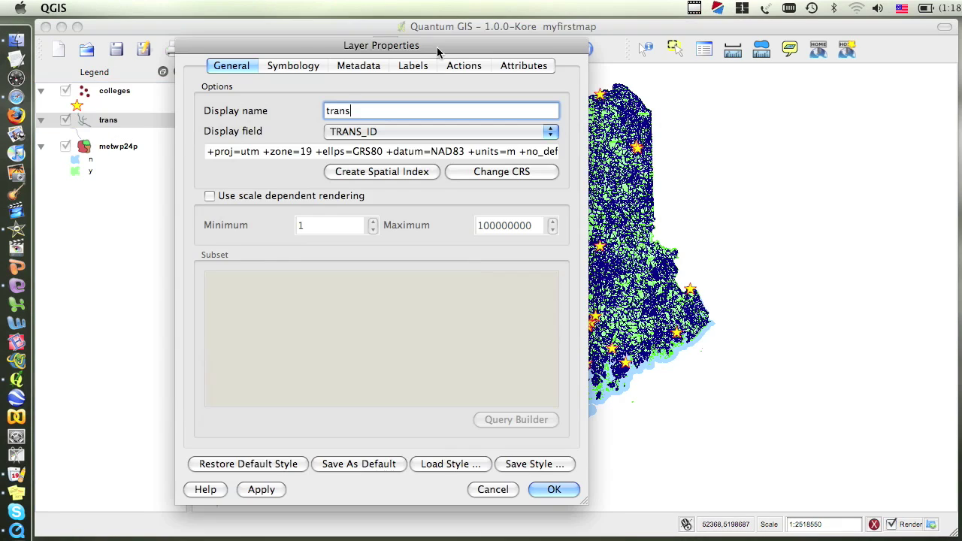
{"action": "left_click", "coordinate": [274, 67]}
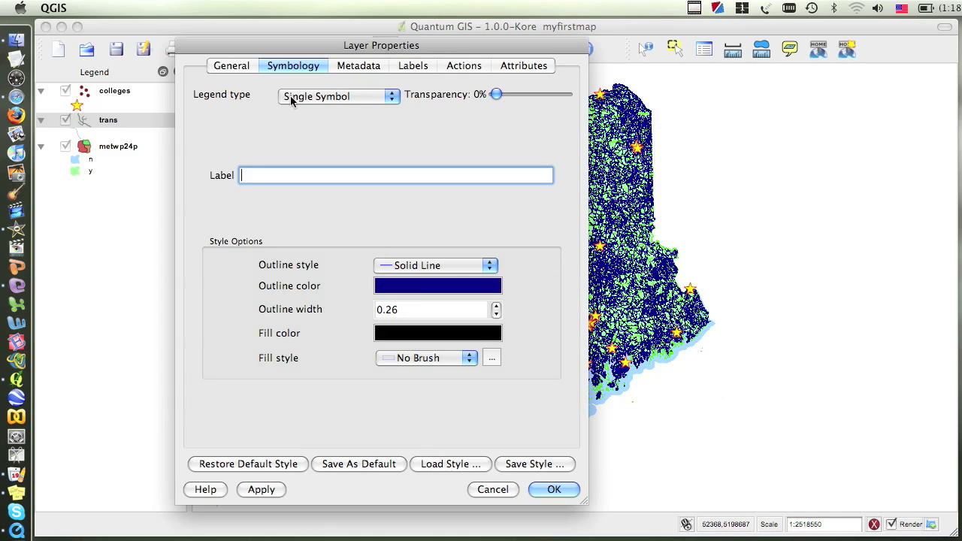
{"action": "left_click", "coordinate": [390, 100]}
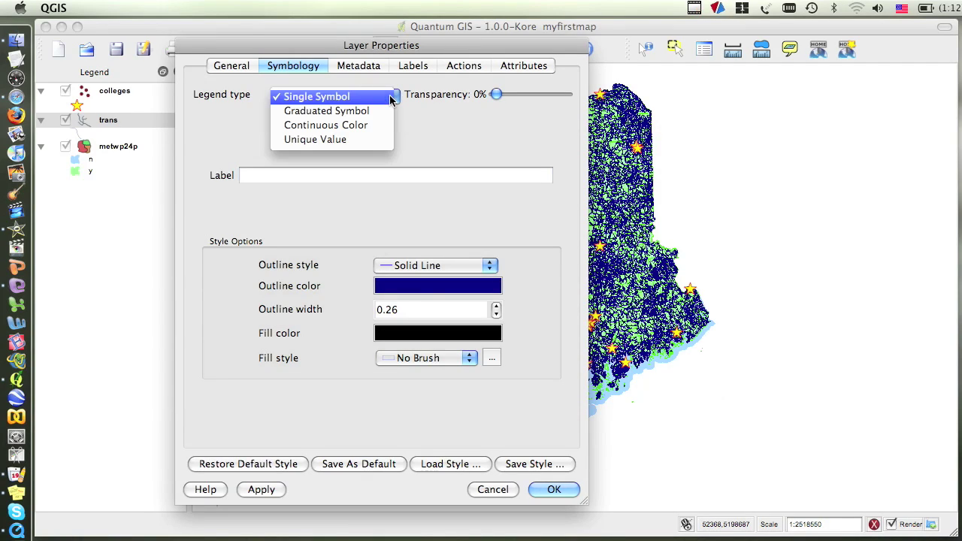
{"action": "left_click", "coordinate": [380, 140]}
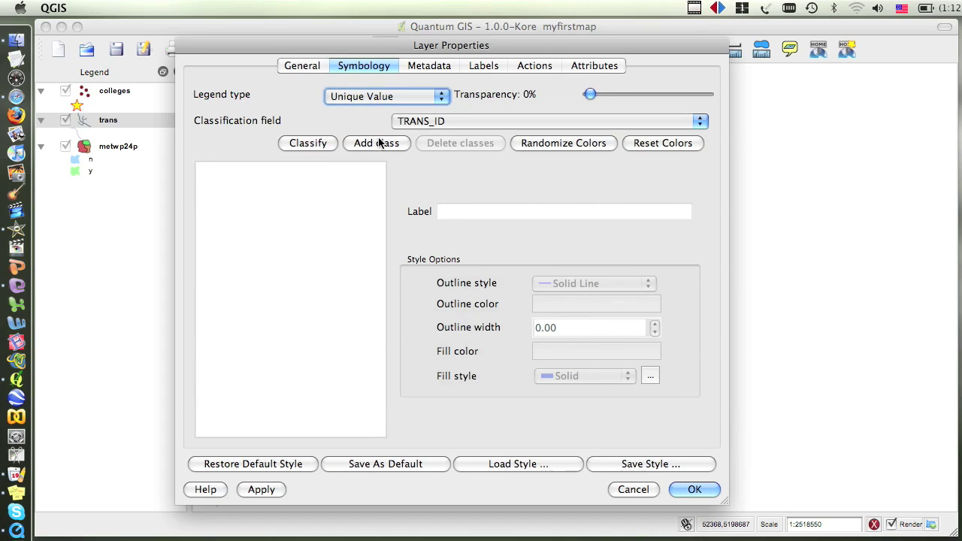
{"action": "left_click", "coordinate": [697, 121]}
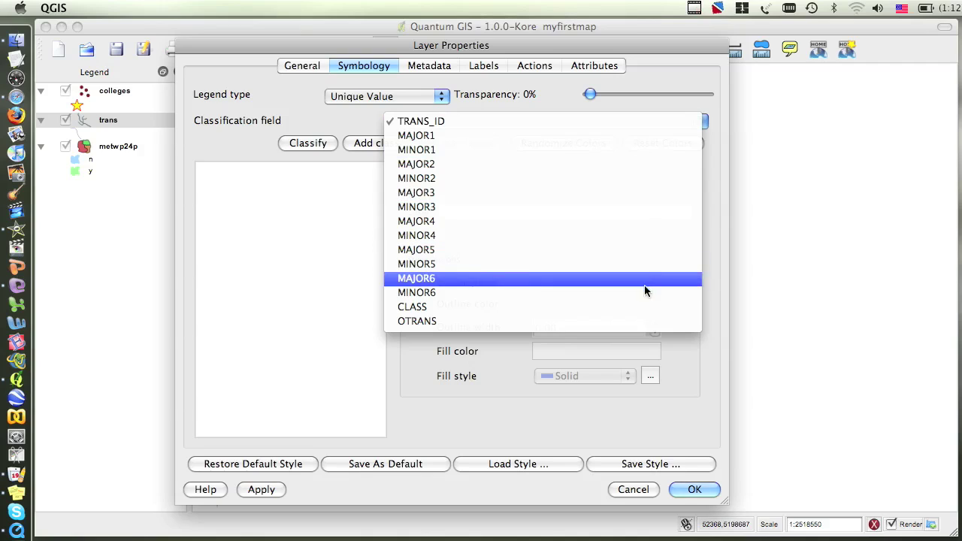
{"action": "left_click", "coordinate": [644, 306]}
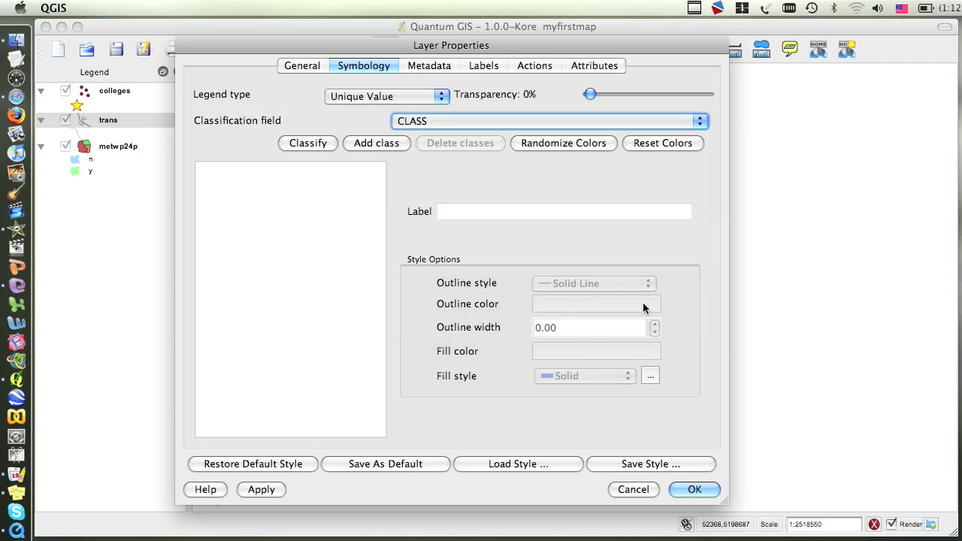
Classify the trans roads by CLASS value, then delete classes 0, 4, 5 and 6
{"action": "left_click", "coordinate": [311, 144]}
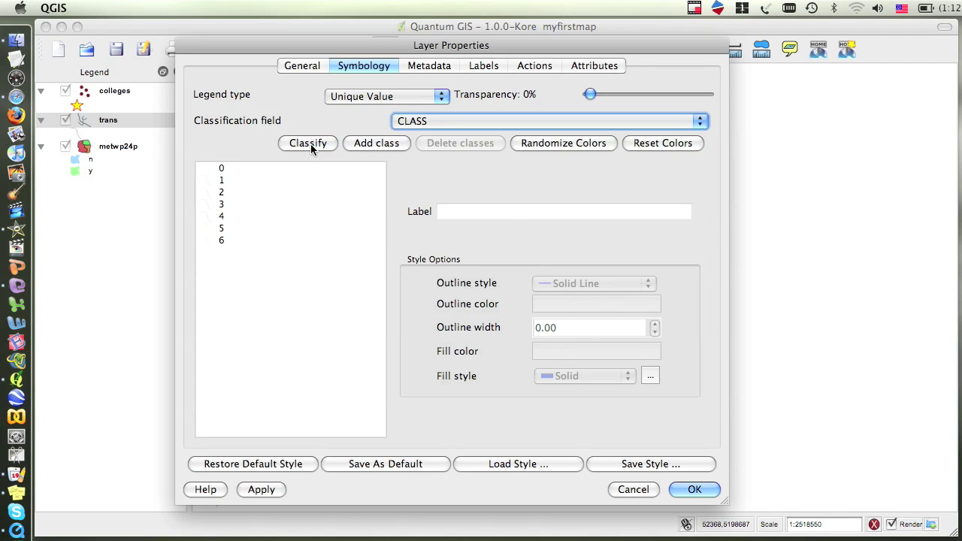
{"action": "left_click", "coordinate": [223, 170]}
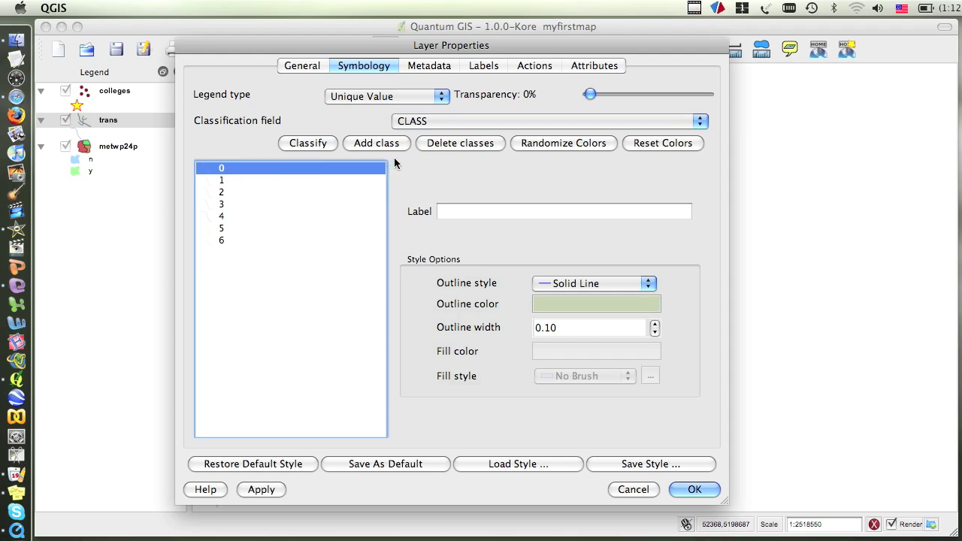
{"action": "left_click", "coordinate": [433, 143]}
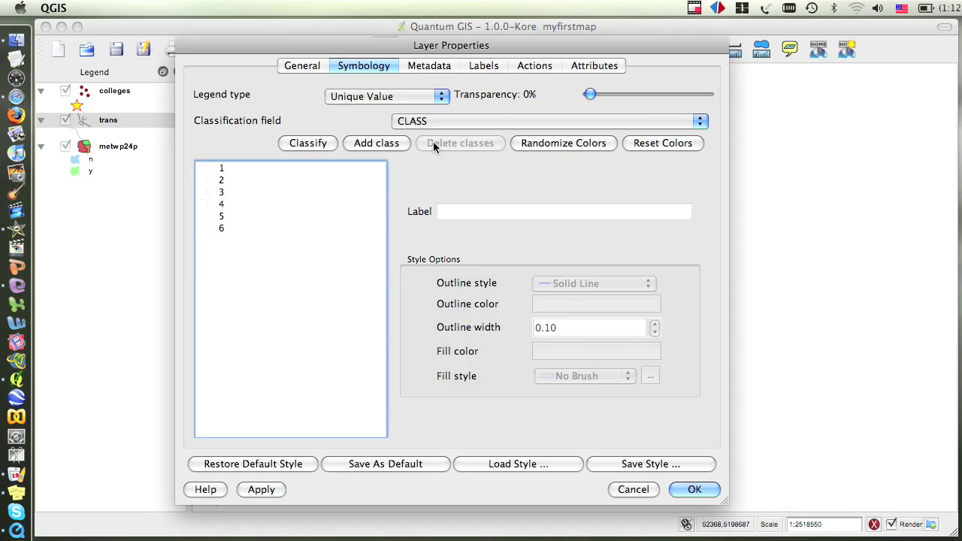
{"action": "left_click", "coordinate": [225, 204]}
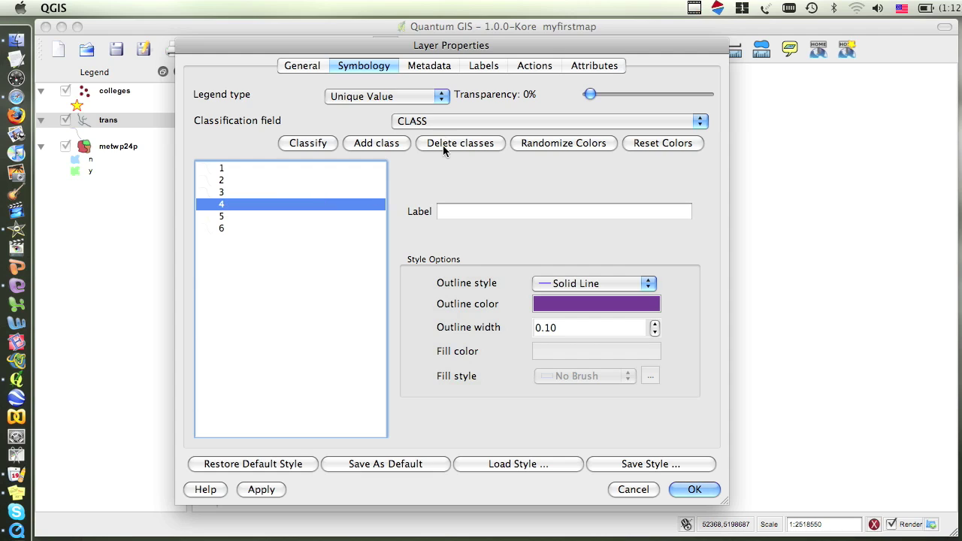
{"action": "left_click", "coordinate": [443, 143]}
{"action": "left_click", "coordinate": [225, 204]}
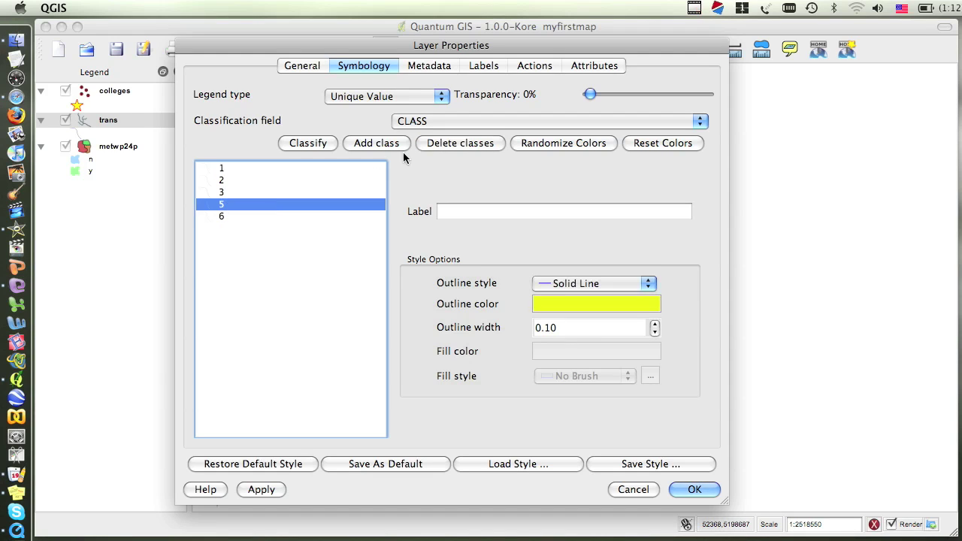
{"action": "left_click", "coordinate": [444, 143]}
{"action": "left_click", "coordinate": [222, 205]}
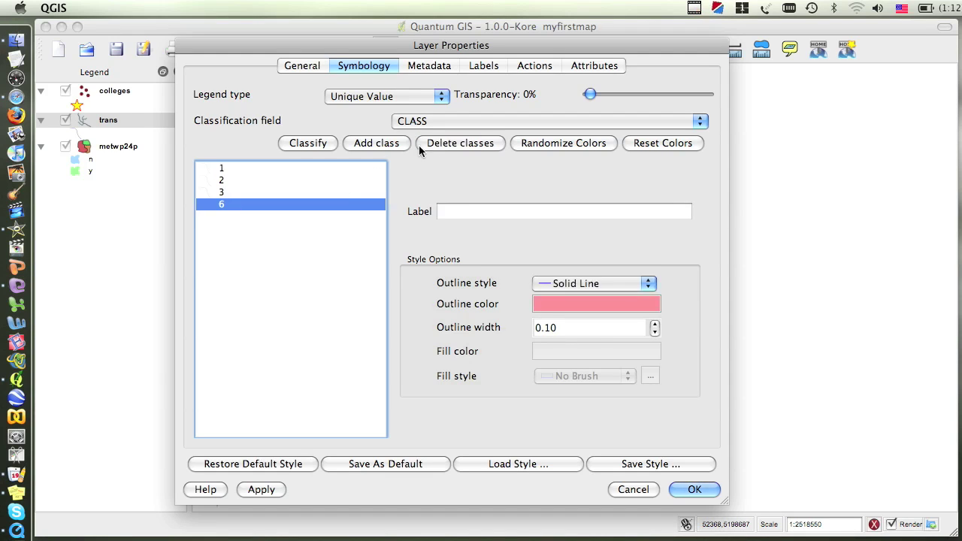
{"action": "left_click", "coordinate": [436, 143]}
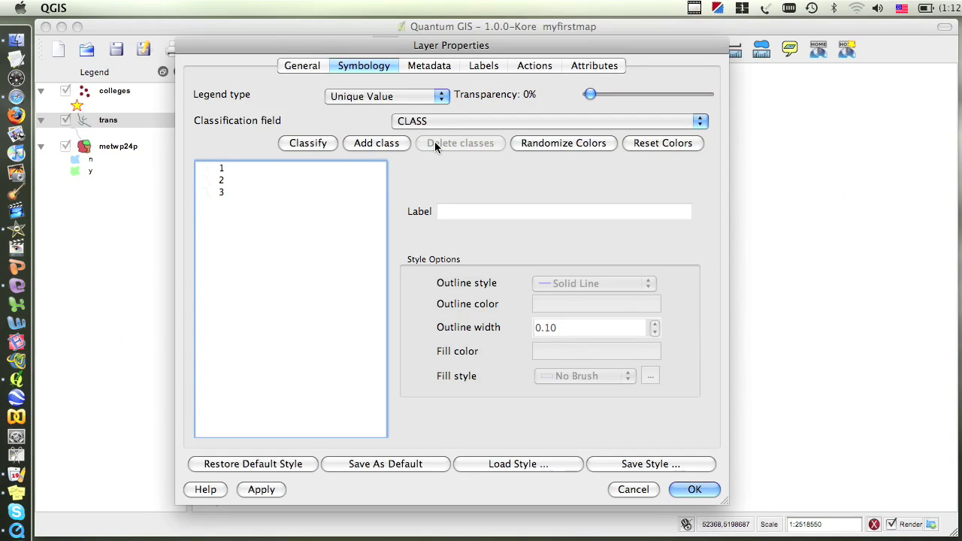
Give road class 1 a black outline with width 1.20
{"action": "left_click", "coordinate": [222, 170]}
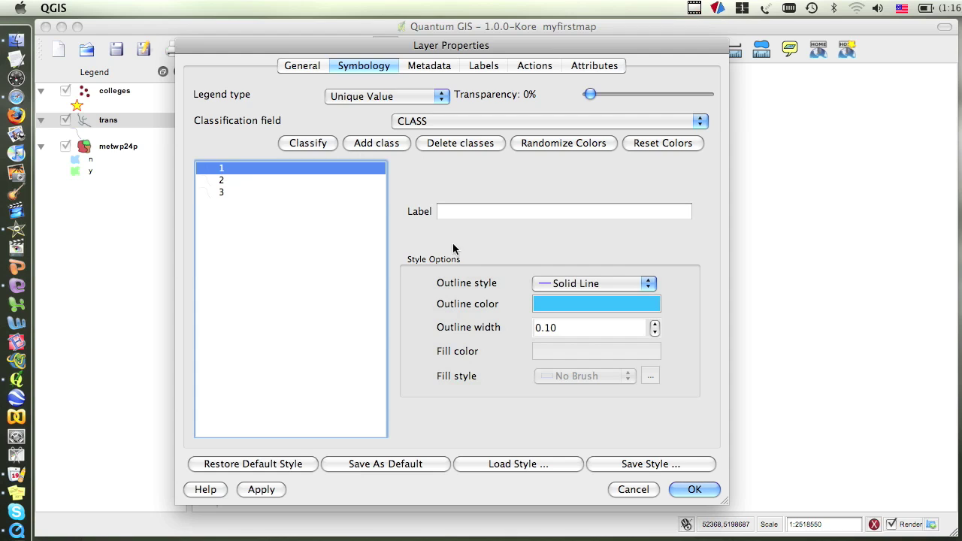
{"action": "left_click", "coordinate": [551, 308]}
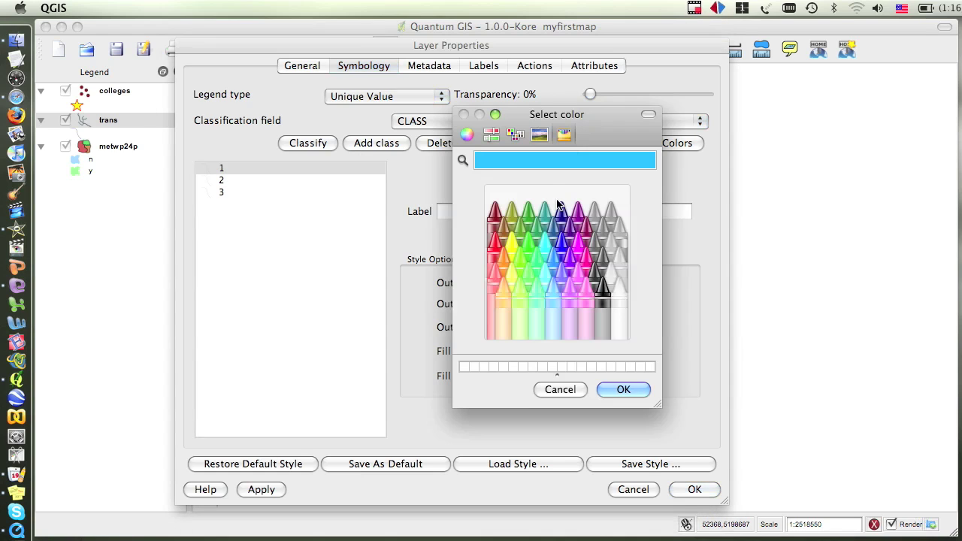
{"action": "left_click", "coordinate": [602, 292]}
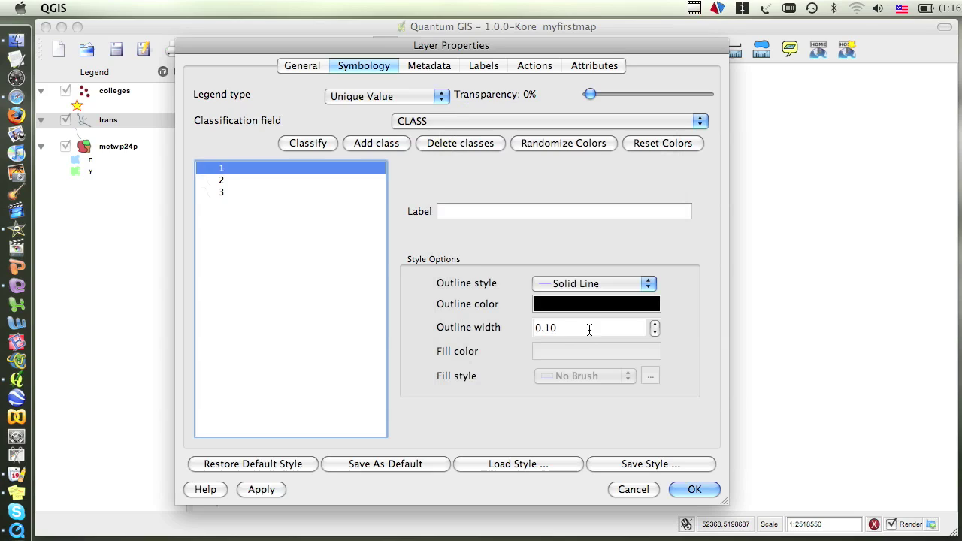
{"action": "left_click", "coordinate": [654, 325]}
{"action": "left_click", "coordinate": [655, 325]}
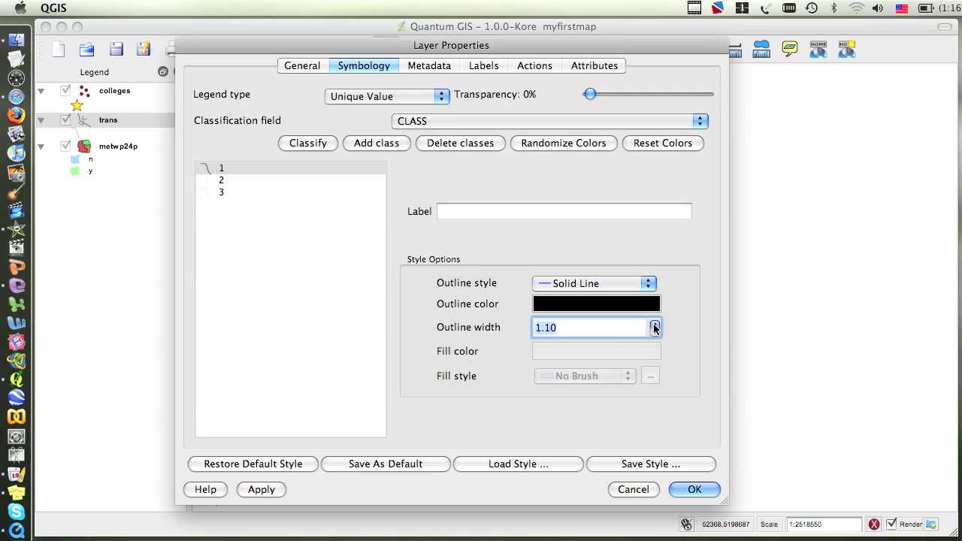
{"action": "left_click", "coordinate": [654, 325]}
Give road class 2 a black outline with width 0.50
{"action": "left_click", "coordinate": [221, 181]}
{"action": "left_click", "coordinate": [543, 304]}
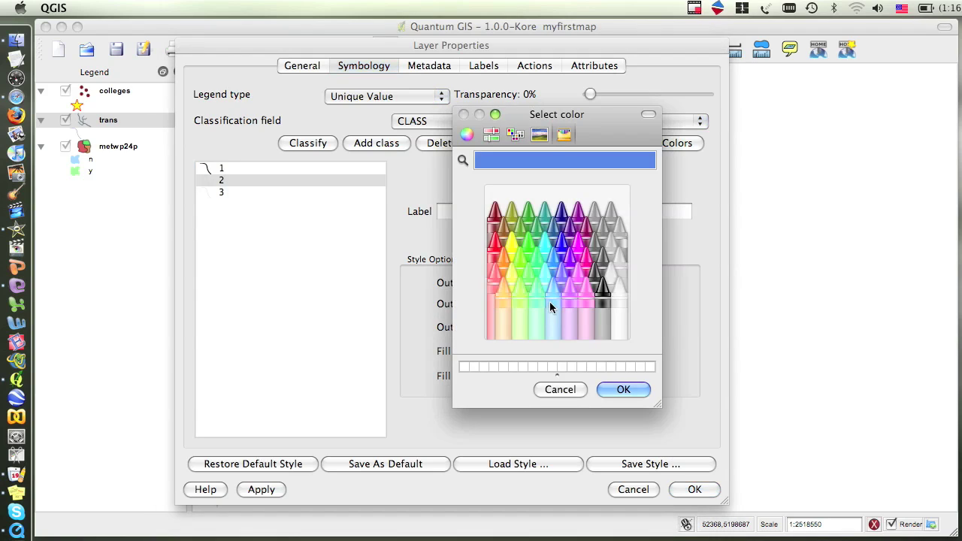
{"action": "left_click", "coordinate": [603, 297]}
{"action": "left_click", "coordinate": [623, 389]}
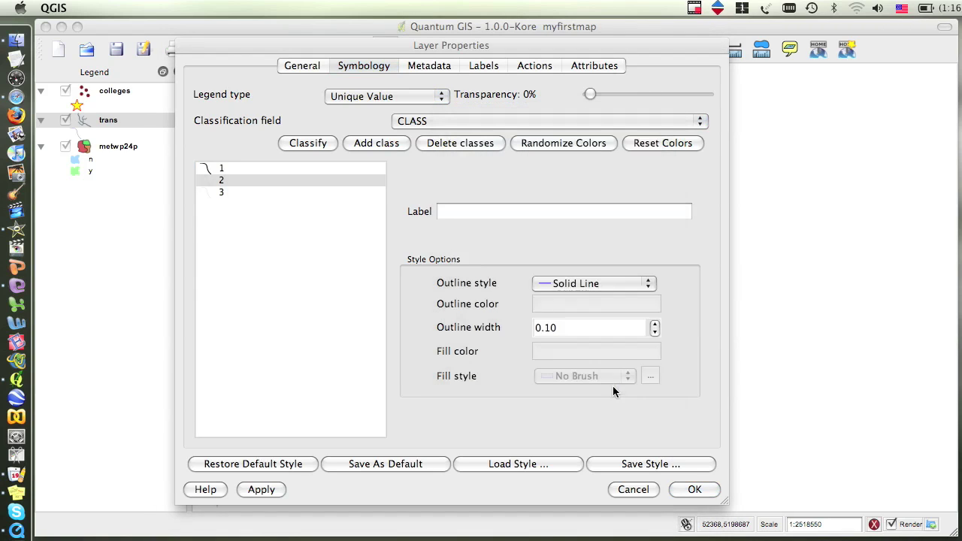
{"action": "left_click", "coordinate": [655, 324]}
{"action": "left_click", "coordinate": [655, 324]}
{"action": "left_click", "coordinate": [654, 324]}
{"action": "left_click", "coordinate": [655, 324]}
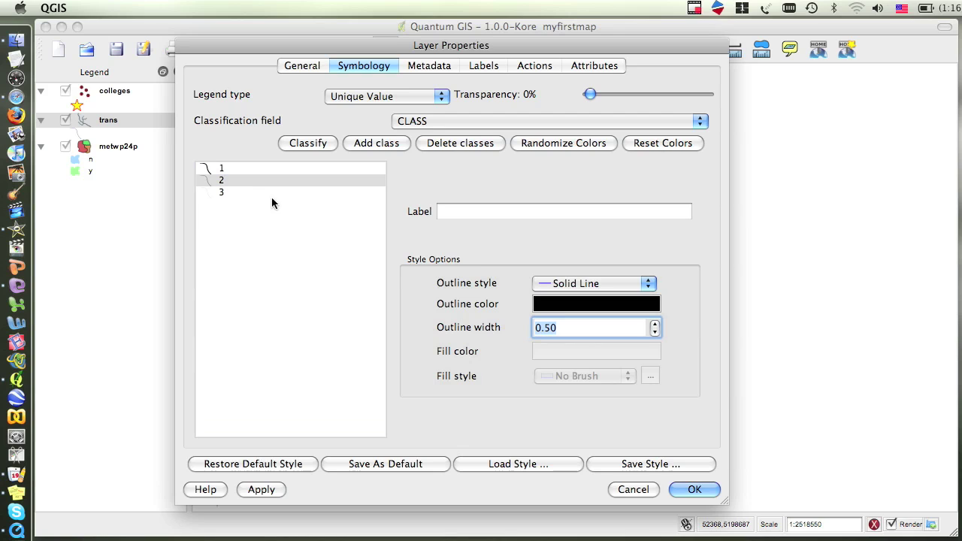
Make road class 3's outline black and apply the road style to the map
{"action": "left_click", "coordinate": [221, 193]}
{"action": "left_click", "coordinate": [546, 304]}
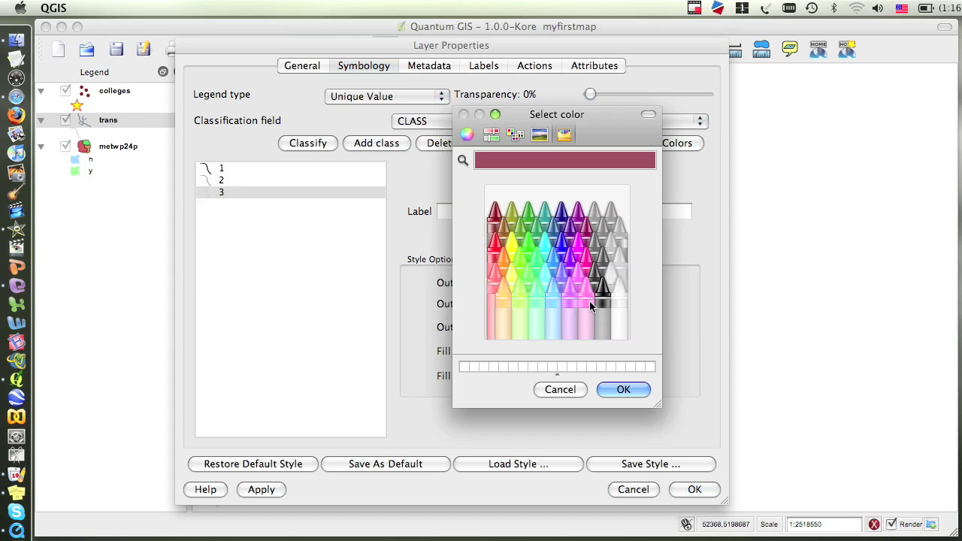
{"action": "left_click", "coordinate": [602, 299]}
{"action": "left_click", "coordinate": [621, 389]}
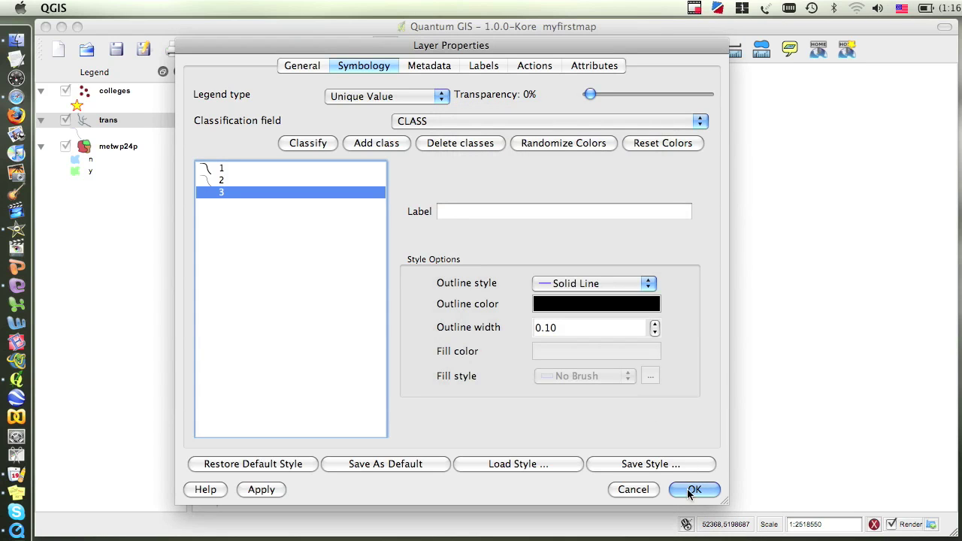
{"action": "left_click", "coordinate": [692, 490]}
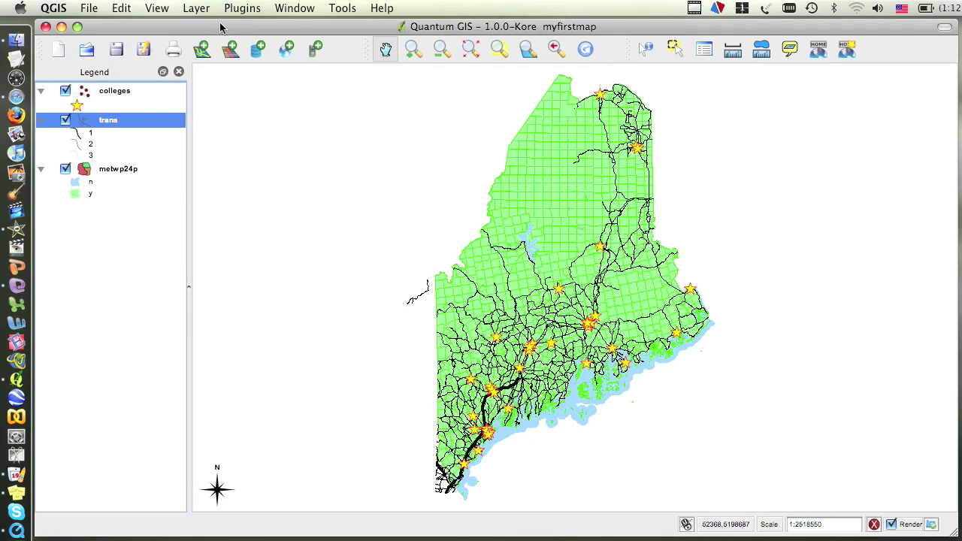